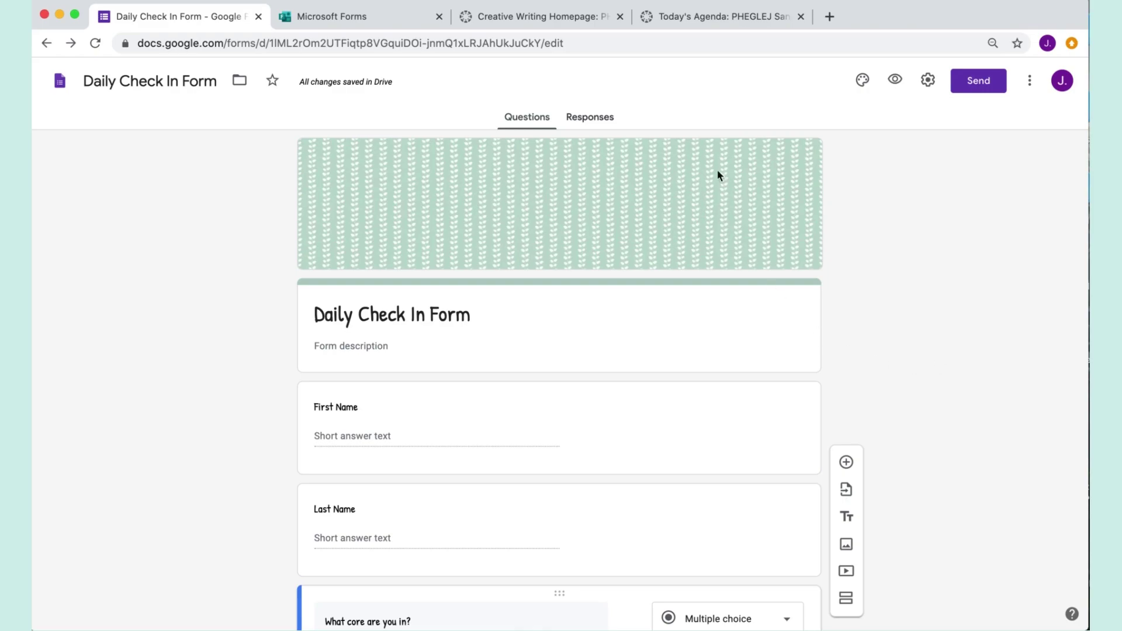
- Open the Creative Writing Homepage in the Canvas page editor
scroll(472, 220, "down", 2)
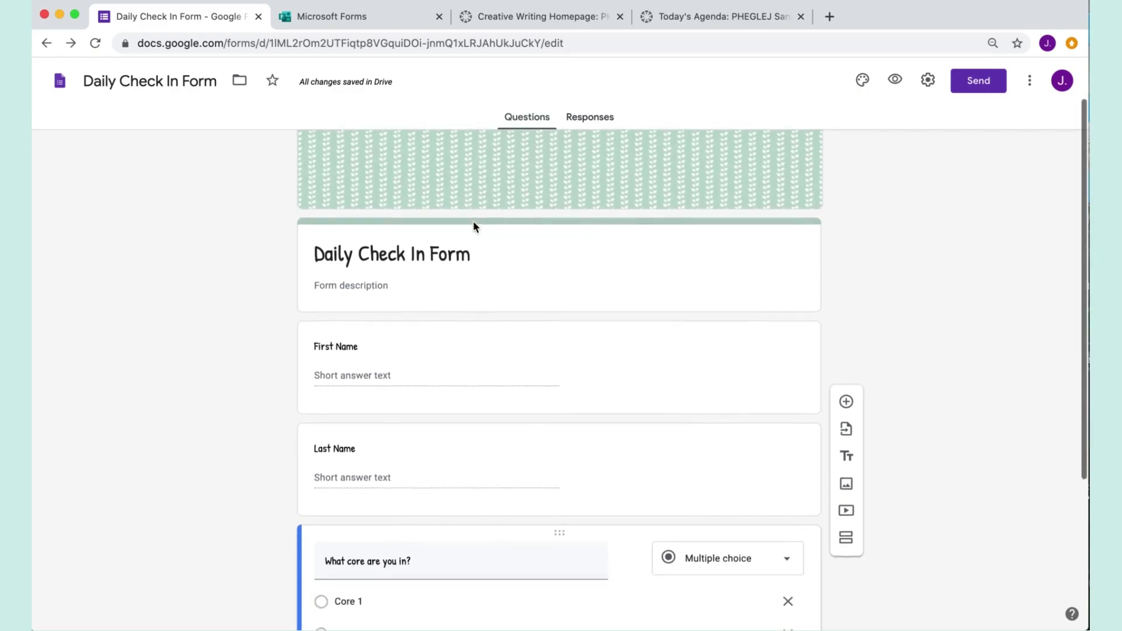
scroll(472, 220, "down", 1)
scroll(472, 219, "down", 1)
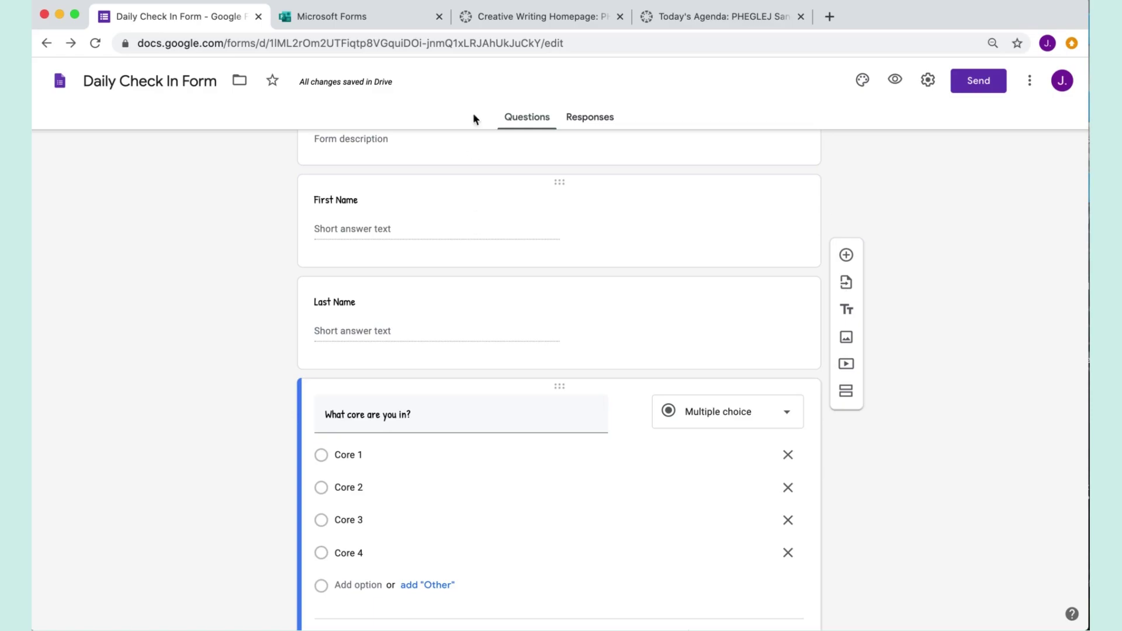
scroll(460, 185, "up", 1)
scroll(460, 185, "up", 3)
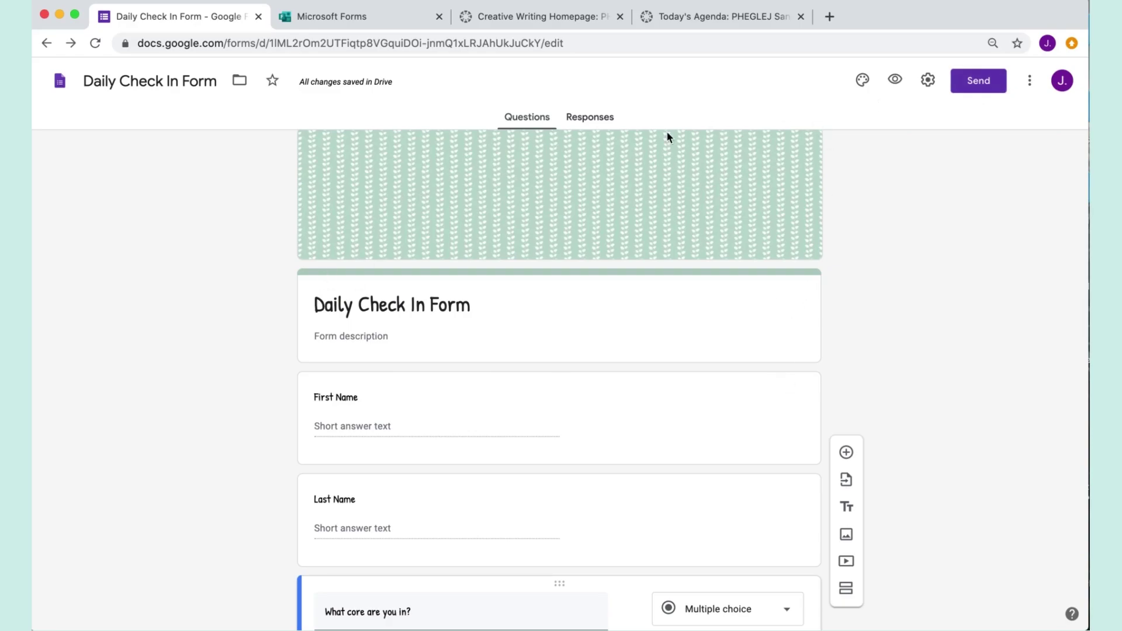
left_click(524, 19)
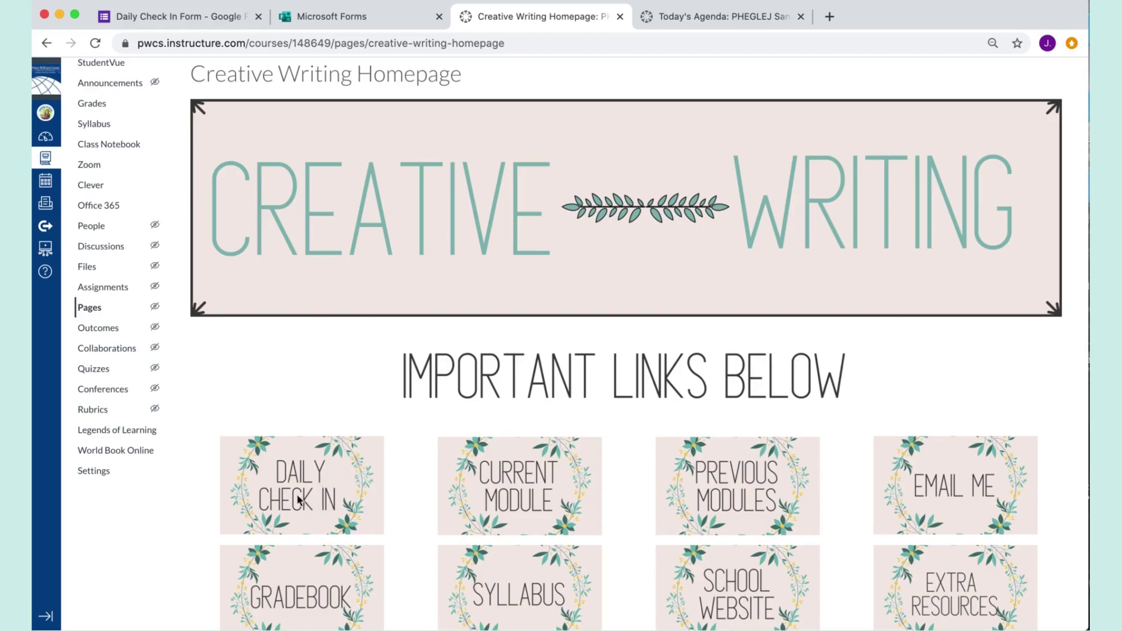
scroll(624, 304, "up", 2)
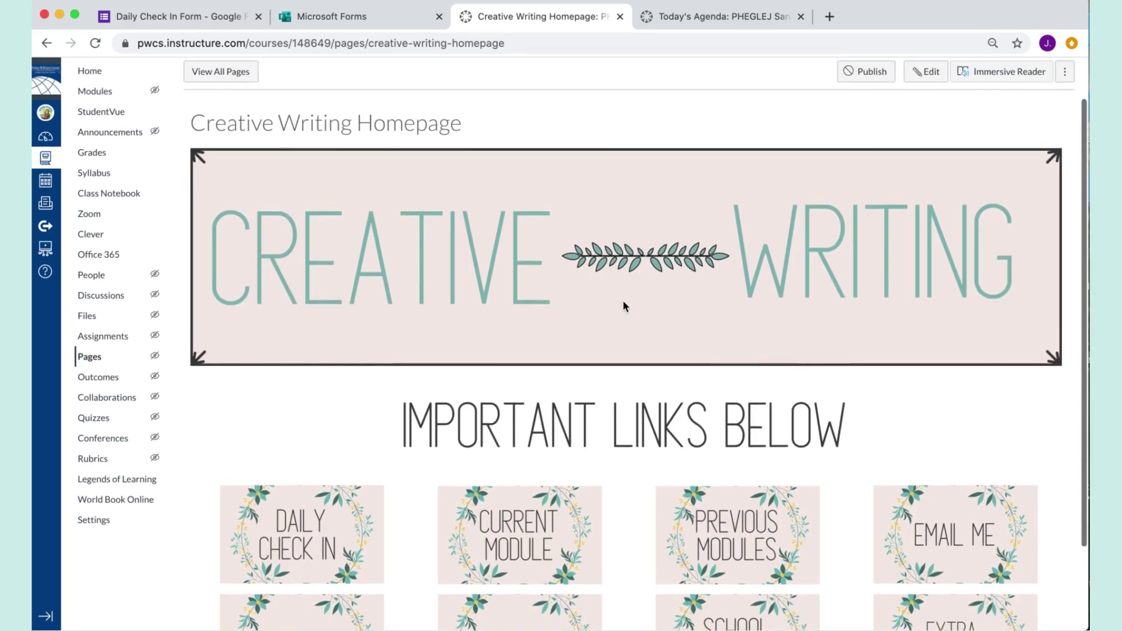
scroll(623, 300, "up", 1)
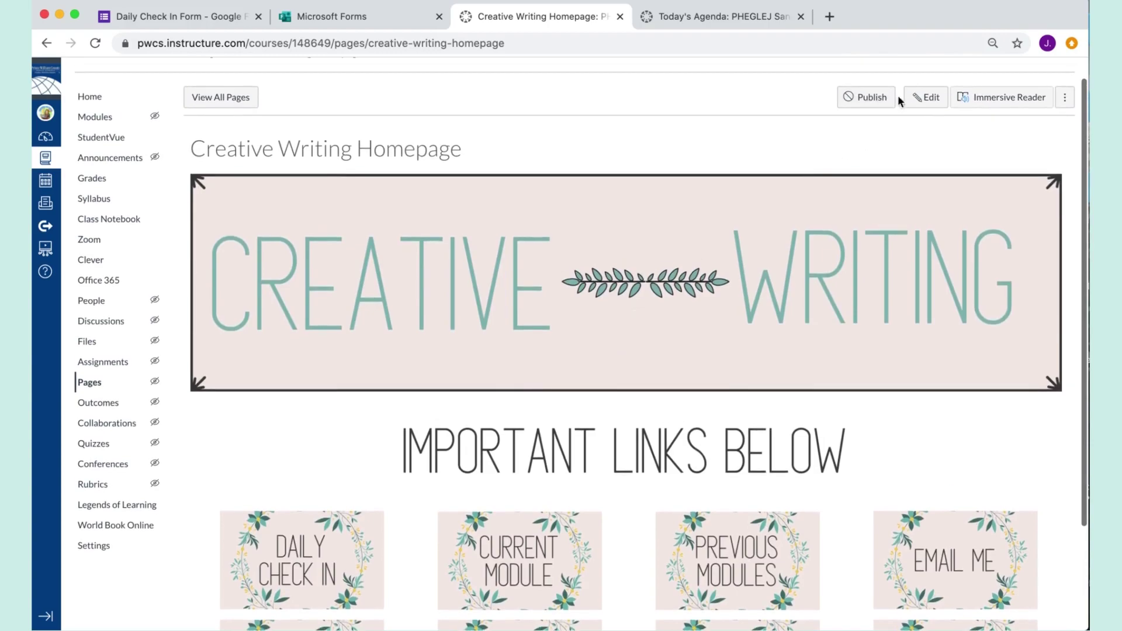
left_click(922, 99)
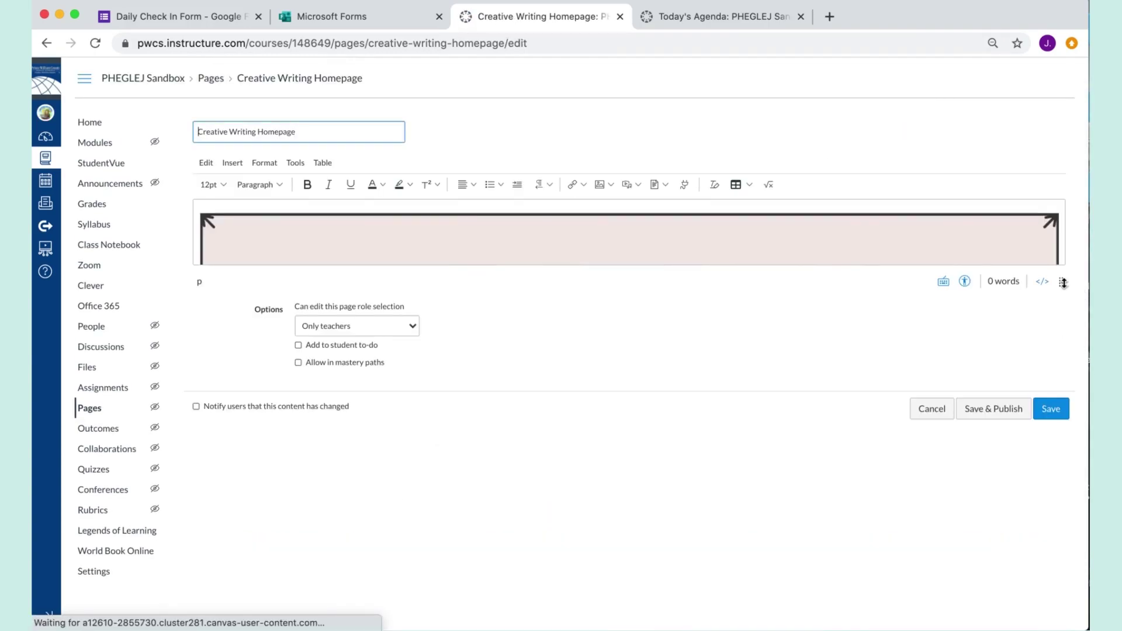
- Enlarge the editor, select the DAILY CHECK IN image, and return to the Google Form
left_click_drag(1059, 507, 1059, 560)
scroll(642, 412, "down", 2)
left_click(347, 481)
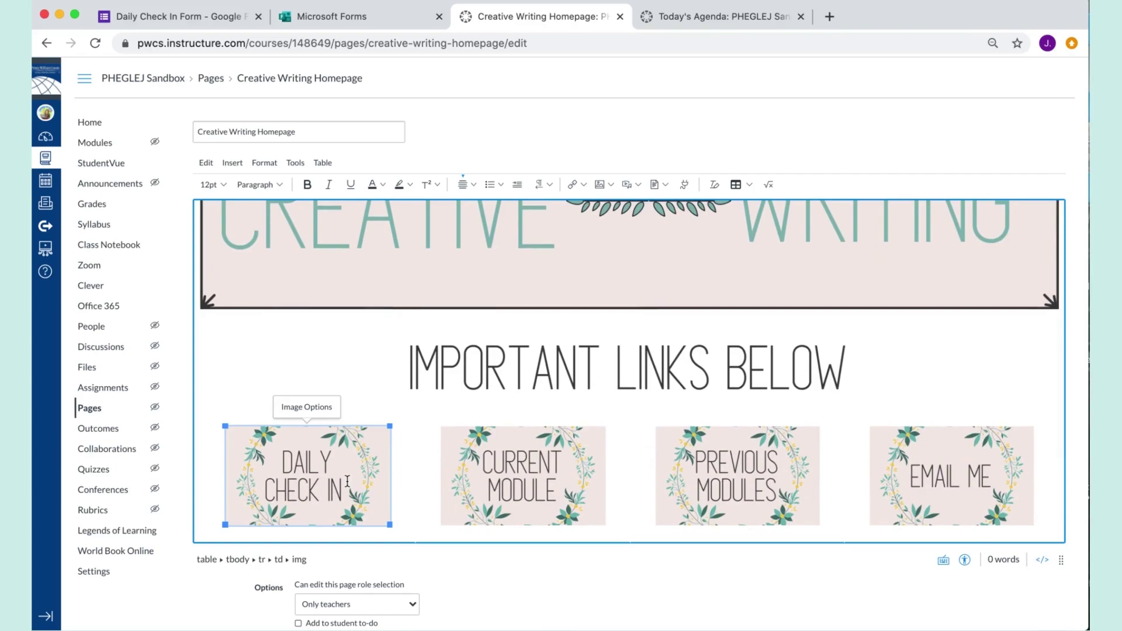
left_click(218, 18)
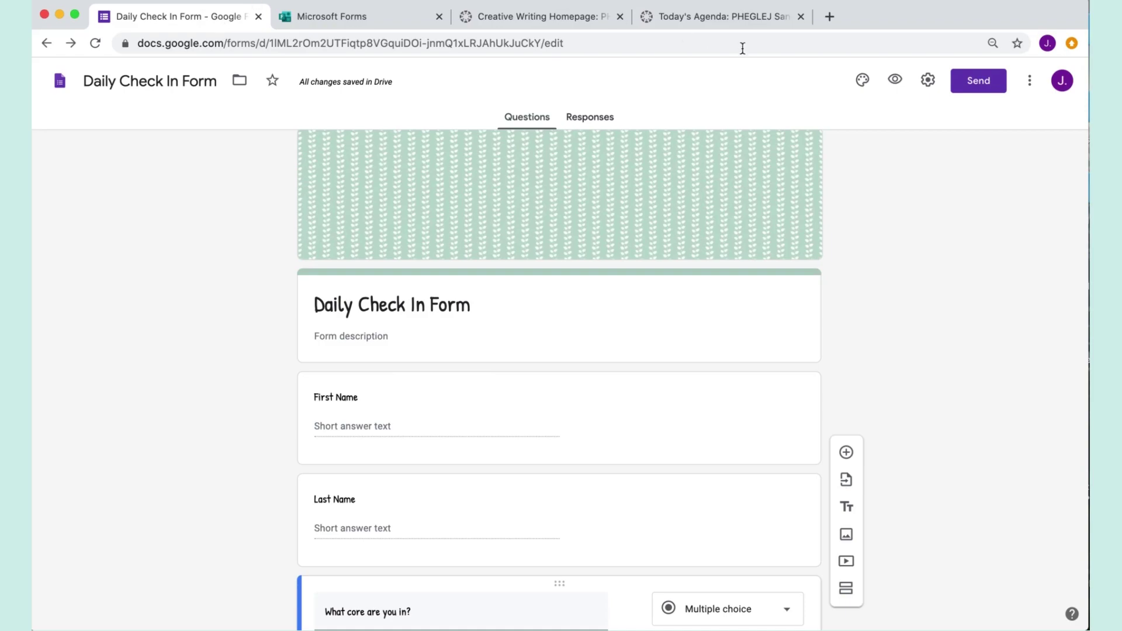
- Copy the Daily Check In Form's shortened sharing link from the Send dialog
left_click(972, 82)
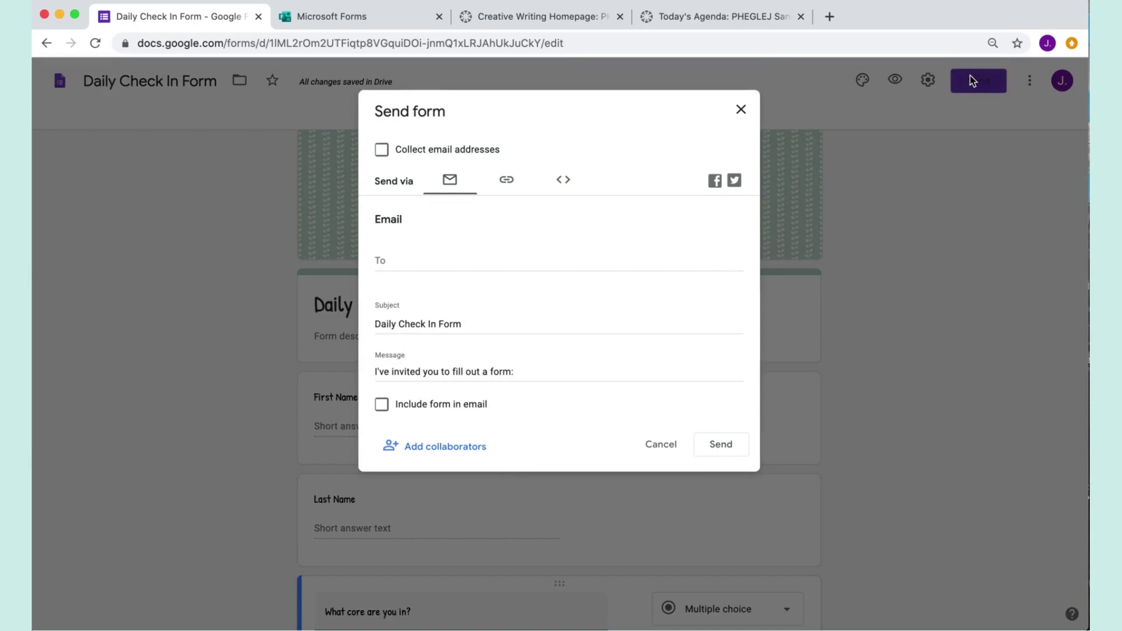
scroll(505, 182, "up", 5)
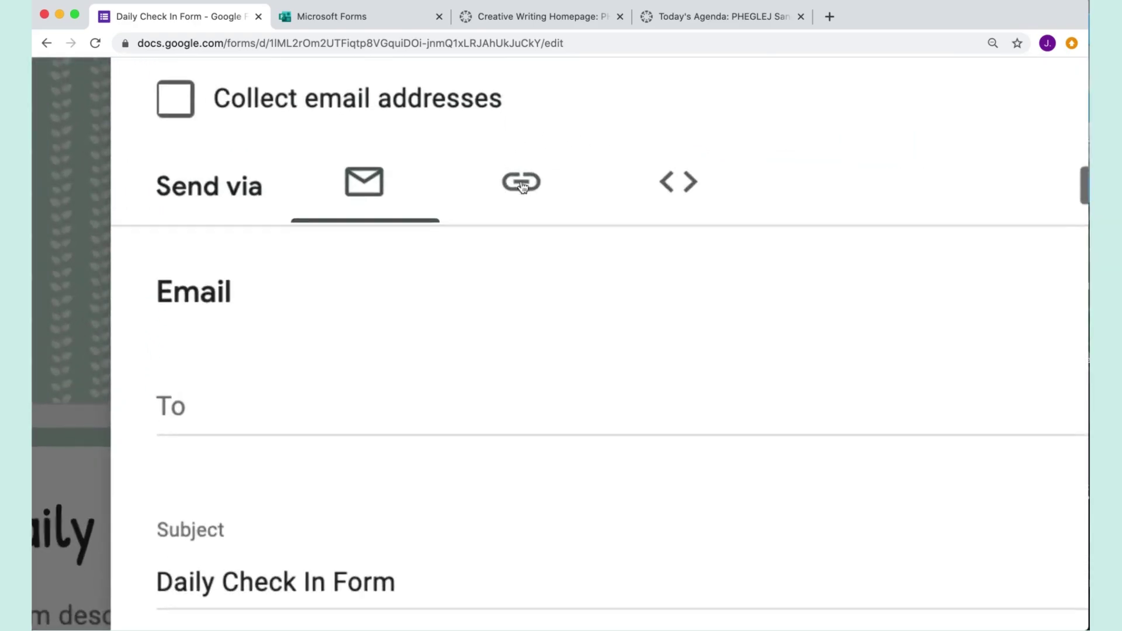
left_click(528, 186)
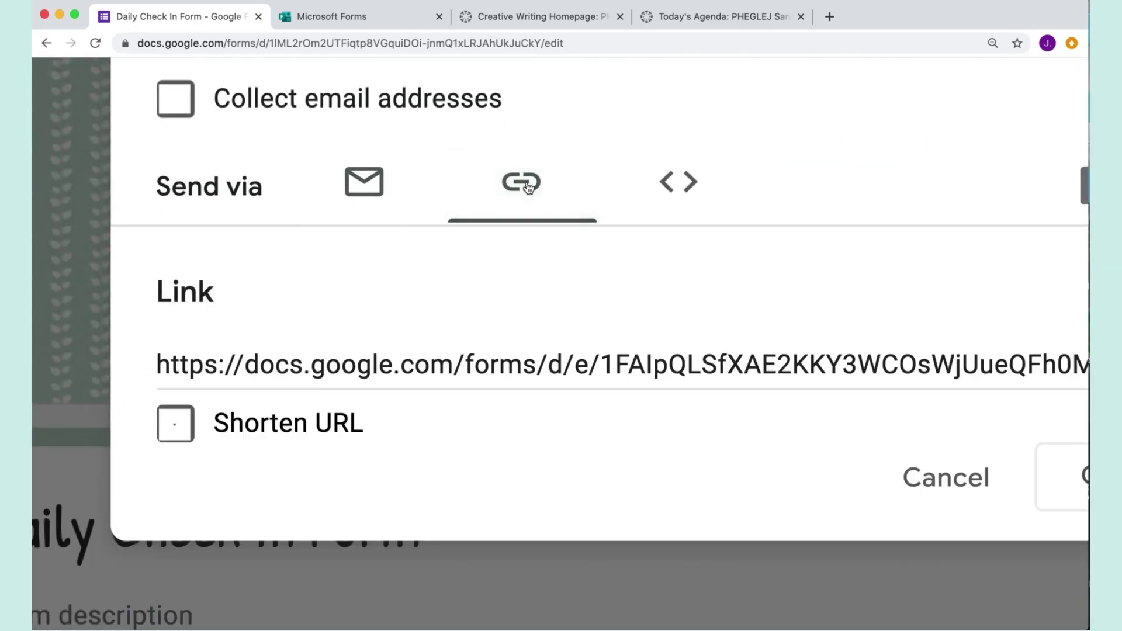
scroll(526, 187, "down", 5)
left_click(355, 300)
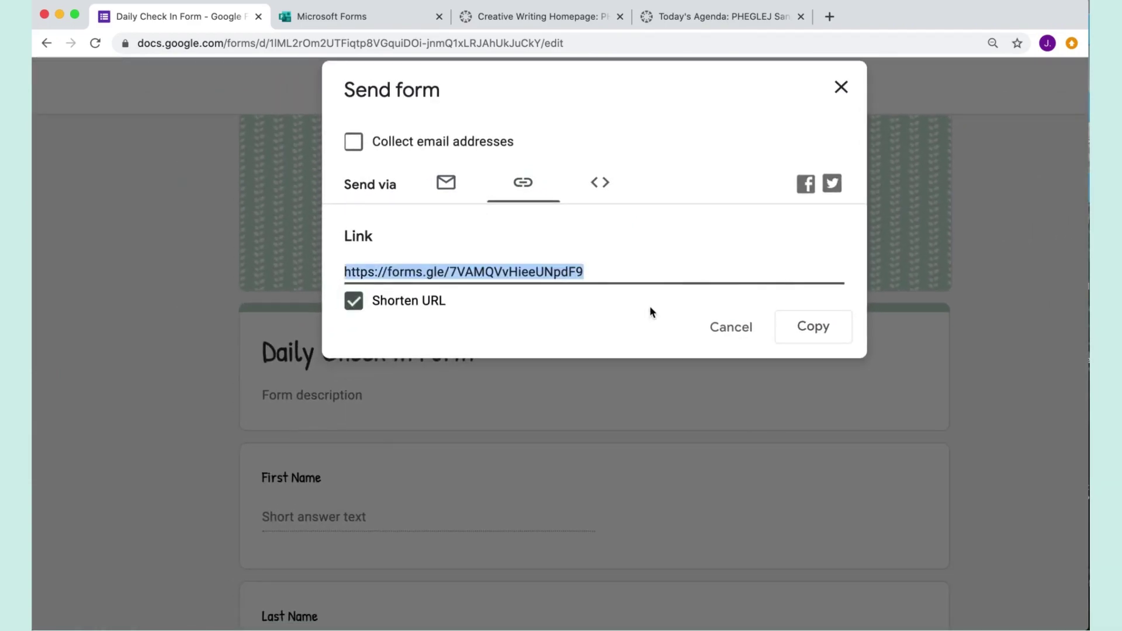
left_click(811, 325)
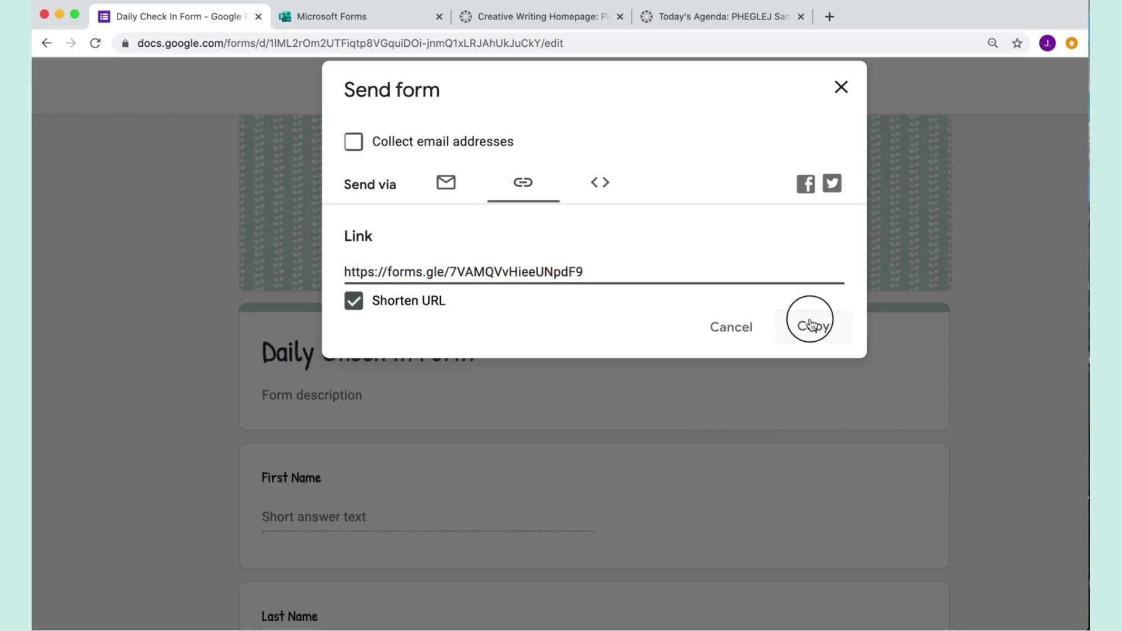
key("super+minus")
key("super+minus")
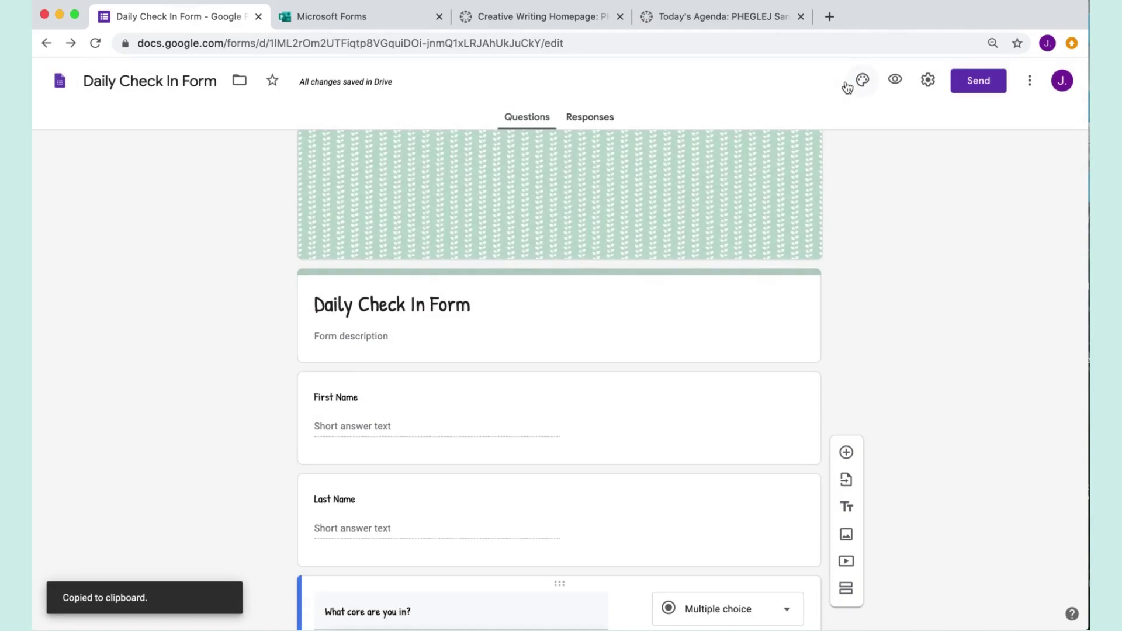
left_click(553, 16)
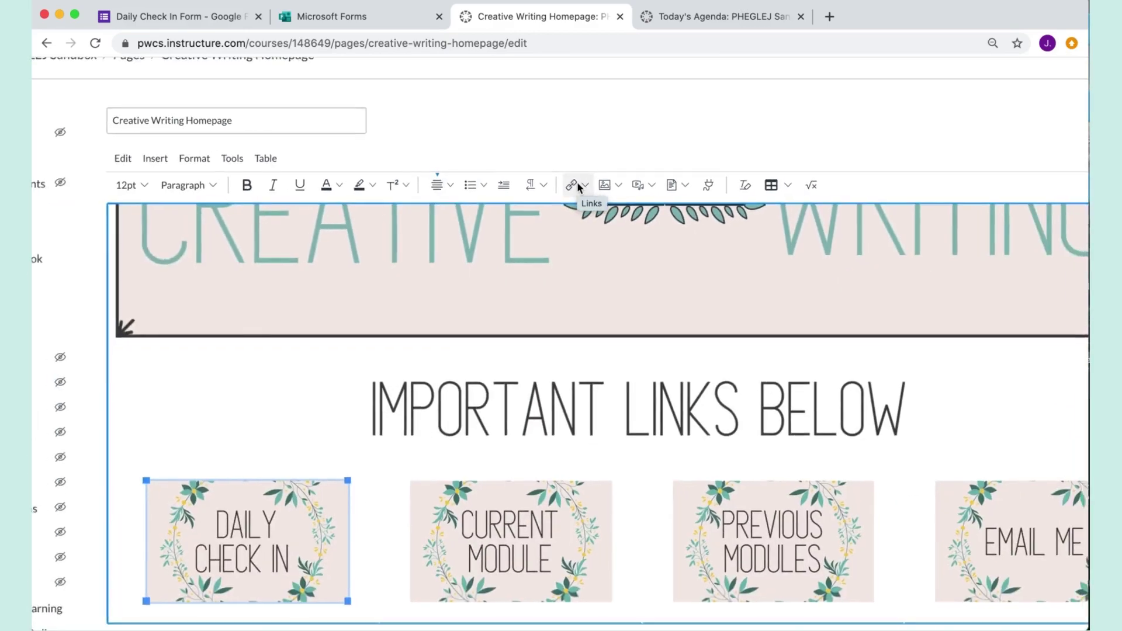
- Link the selected DAILY CHECK IN image to the pasted forms.gle short URL as an external link
left_click(579, 186)
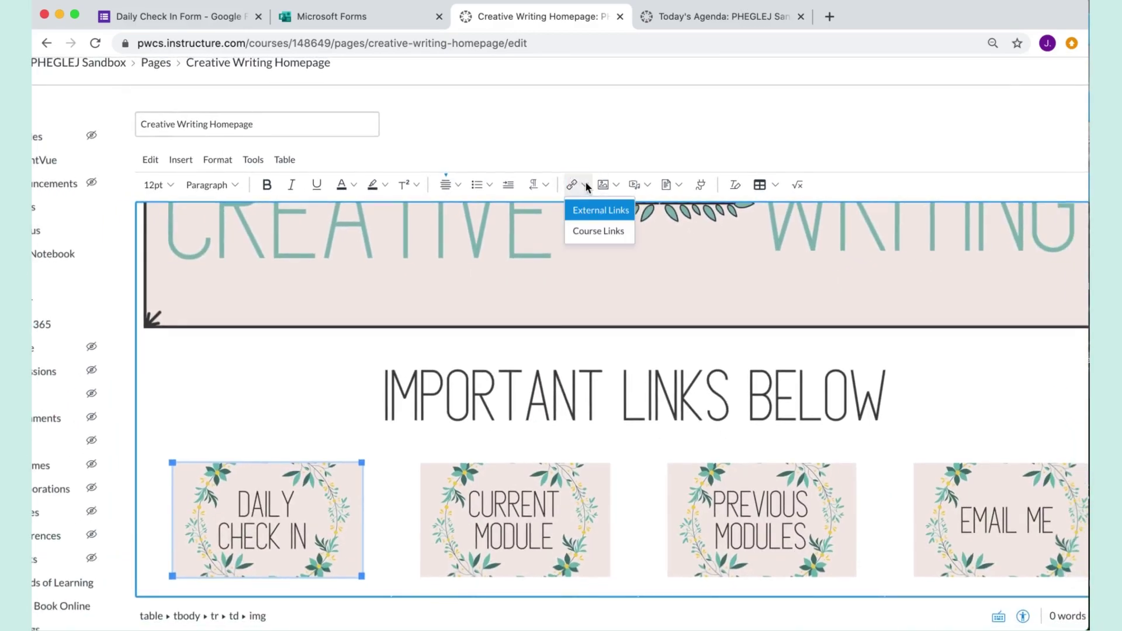
left_click(595, 211)
left_click(467, 380)
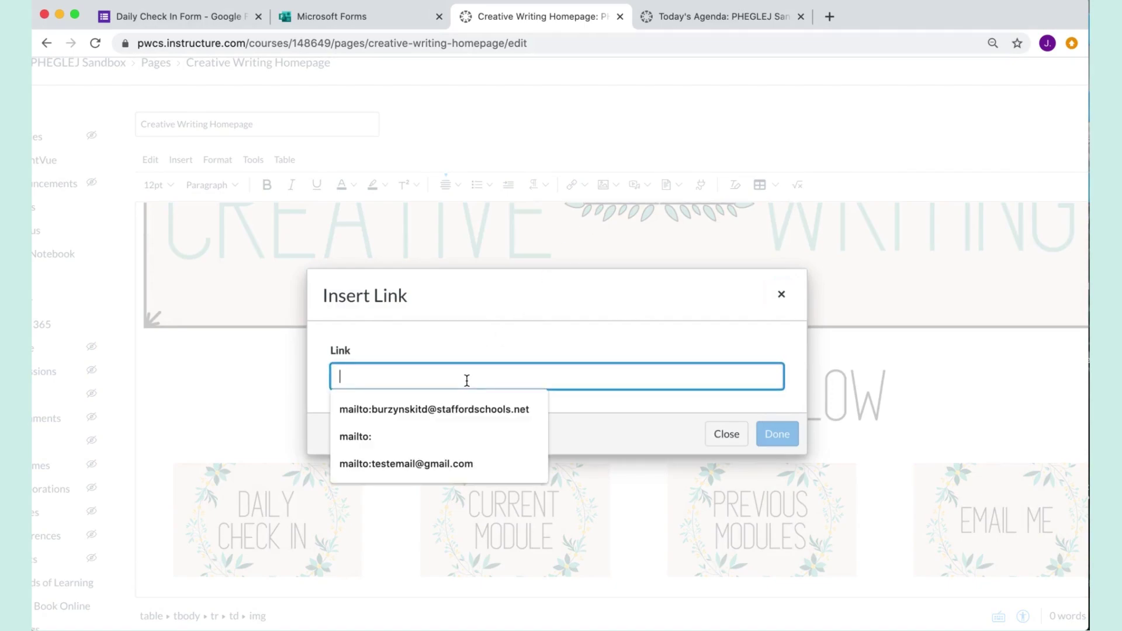
key("super+v")
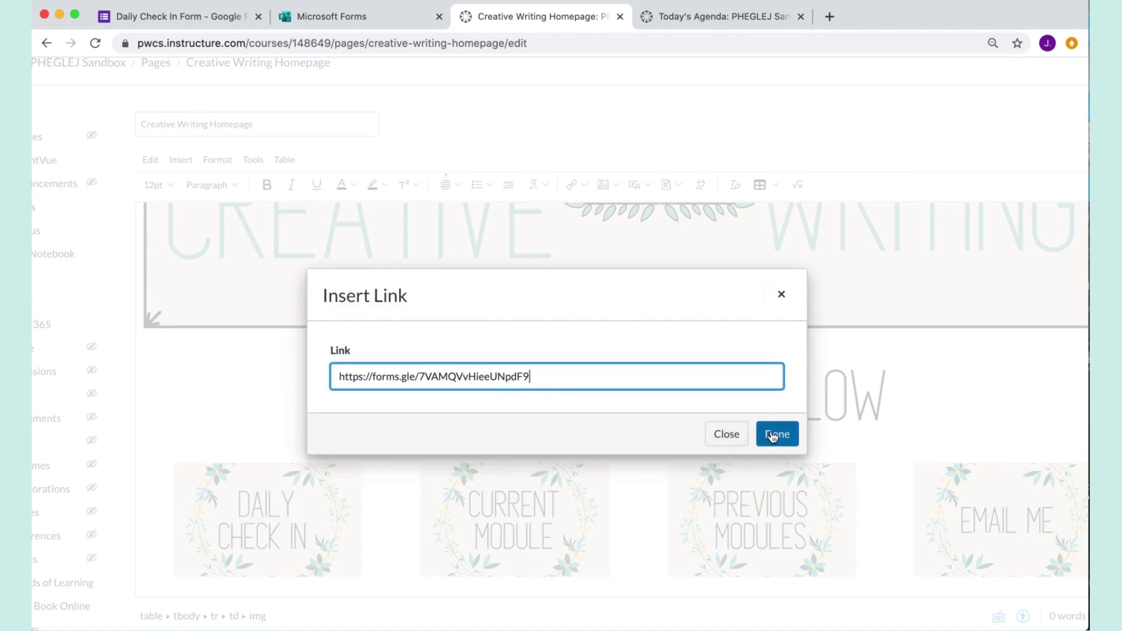
left_click(774, 435)
scroll(772, 430, "down", 5)
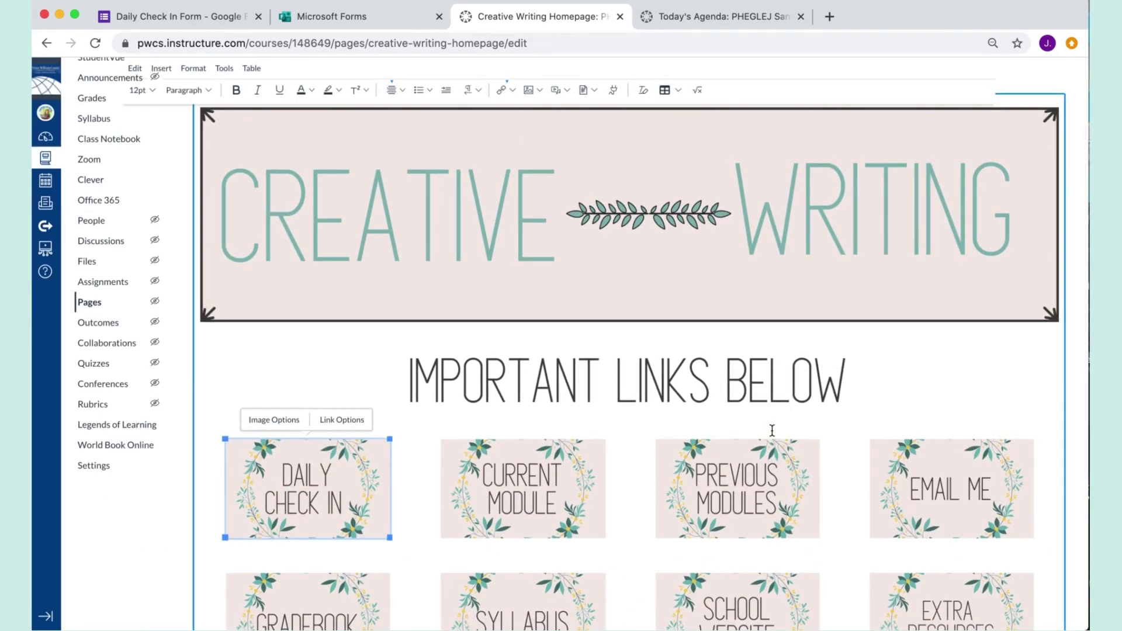
scroll(1061, 302, "down", 5)
- Save the homepage and test that the DAILY CHECK IN image opens the form
left_click(1052, 596)
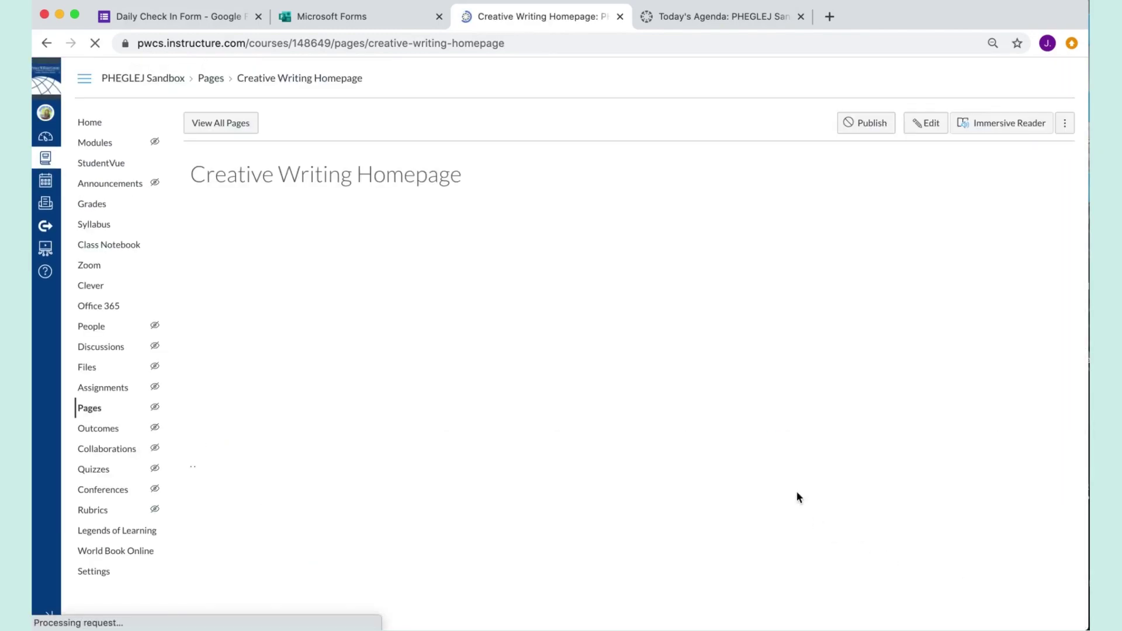
scroll(318, 412, "down", 2)
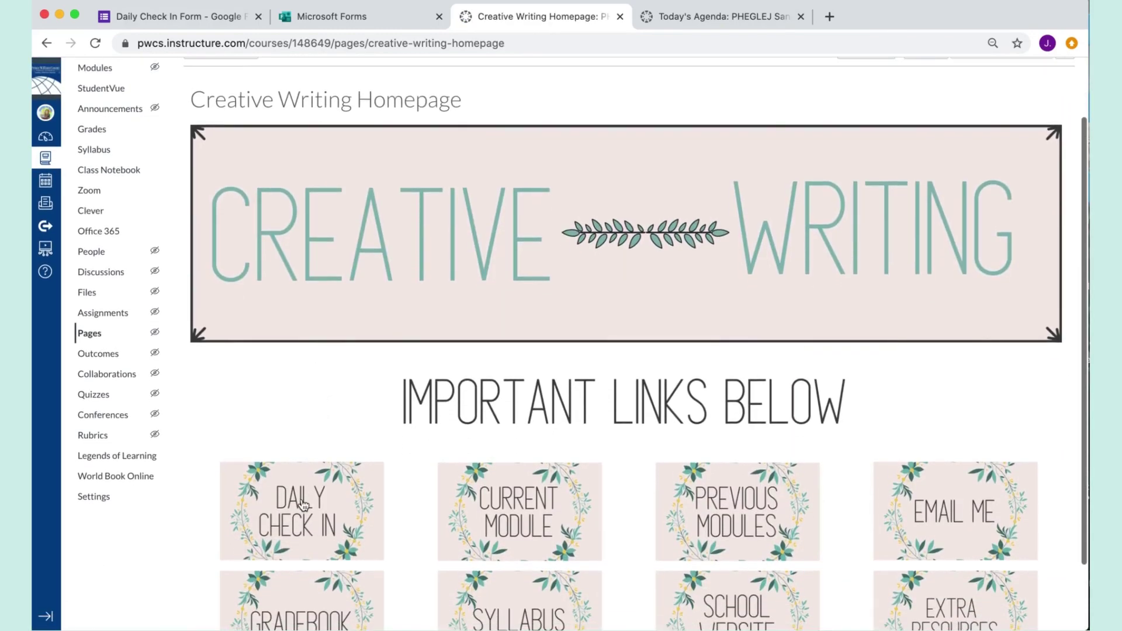
left_click(301, 501)
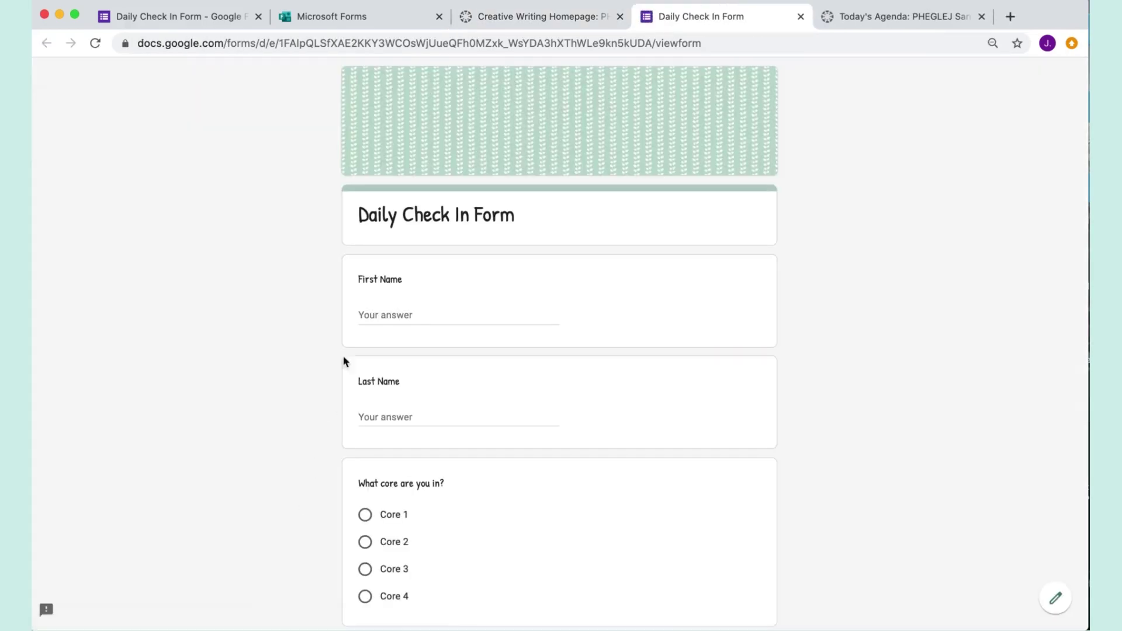
left_click(366, 16)
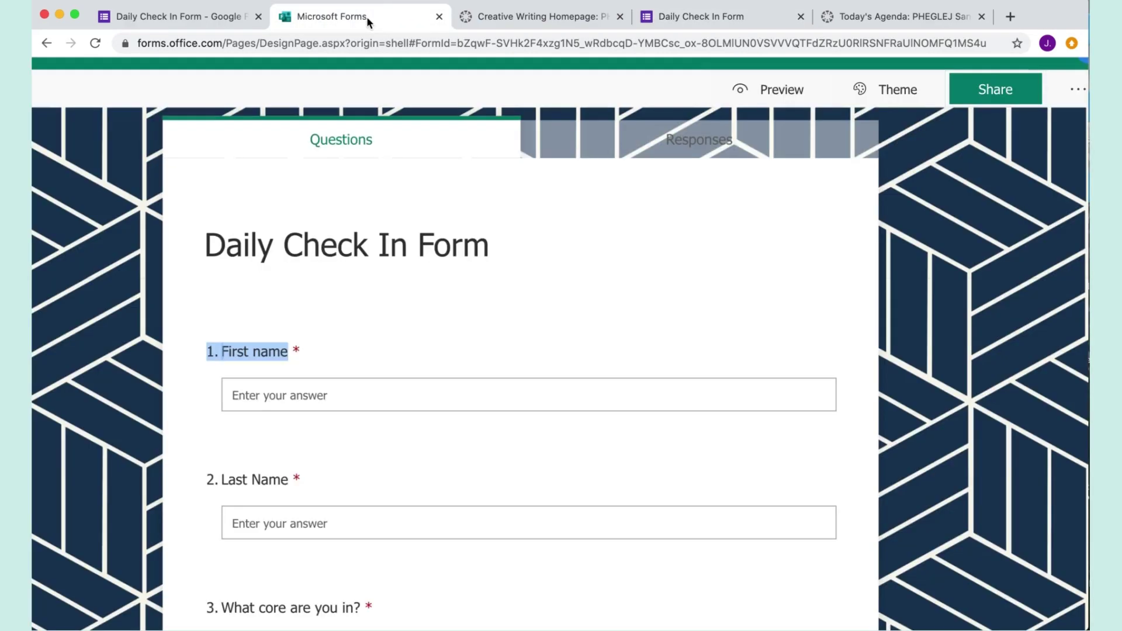
- Copy the Microsoft Form's response link, then open Today's Agenda expanded to show all four items
left_click(982, 98)
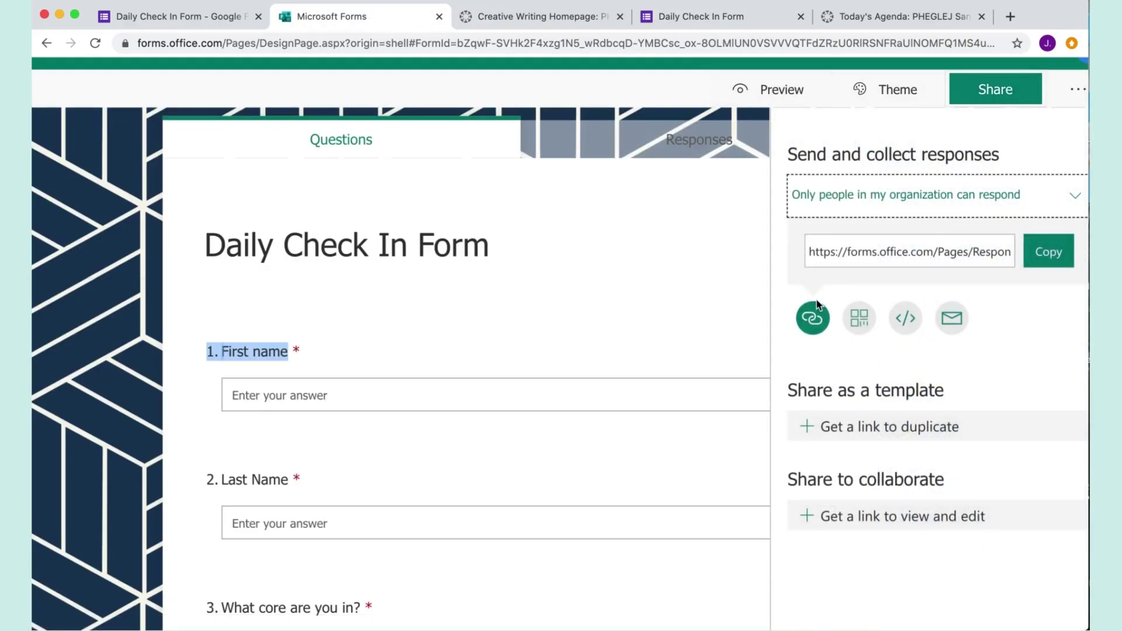
left_click(1048, 251)
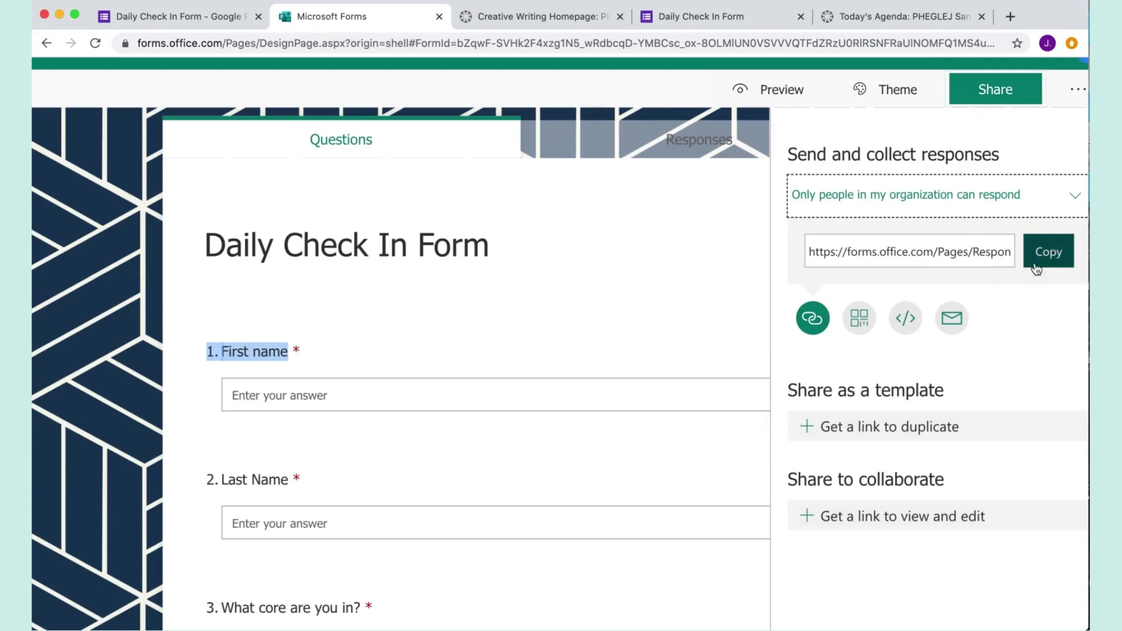
left_click(842, 19)
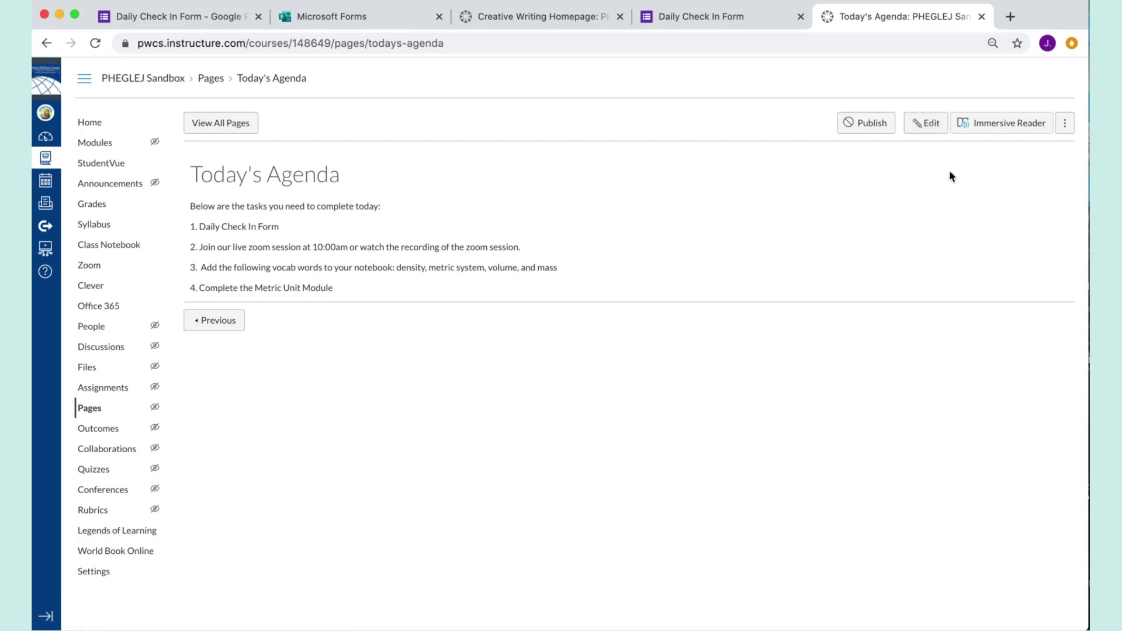
left_click(938, 129)
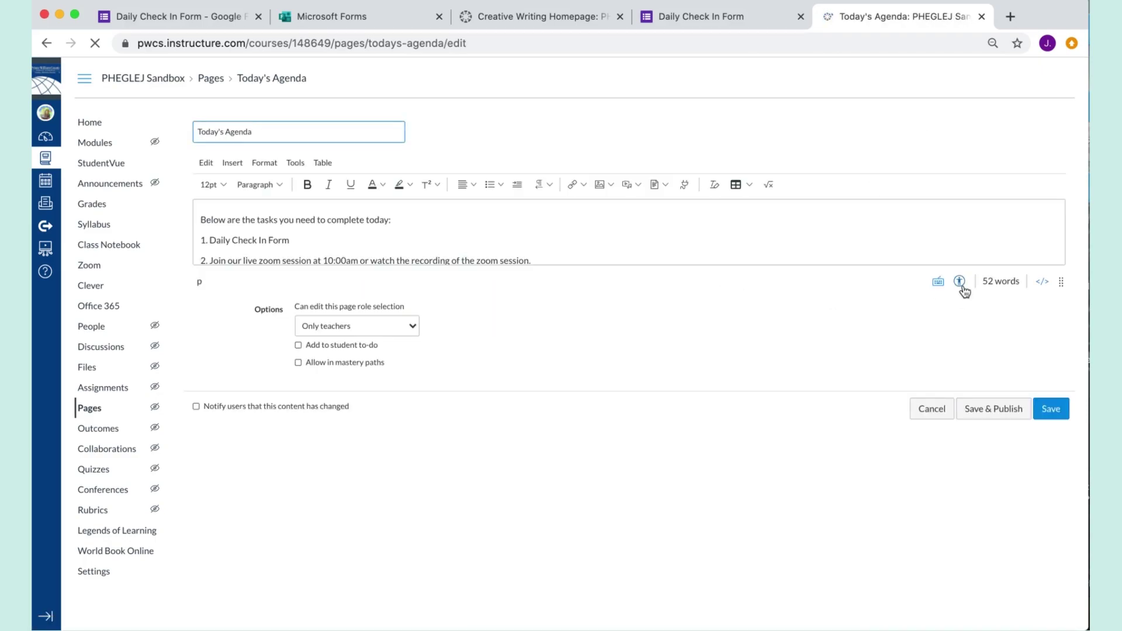
left_click_drag(1060, 282, 1041, 556)
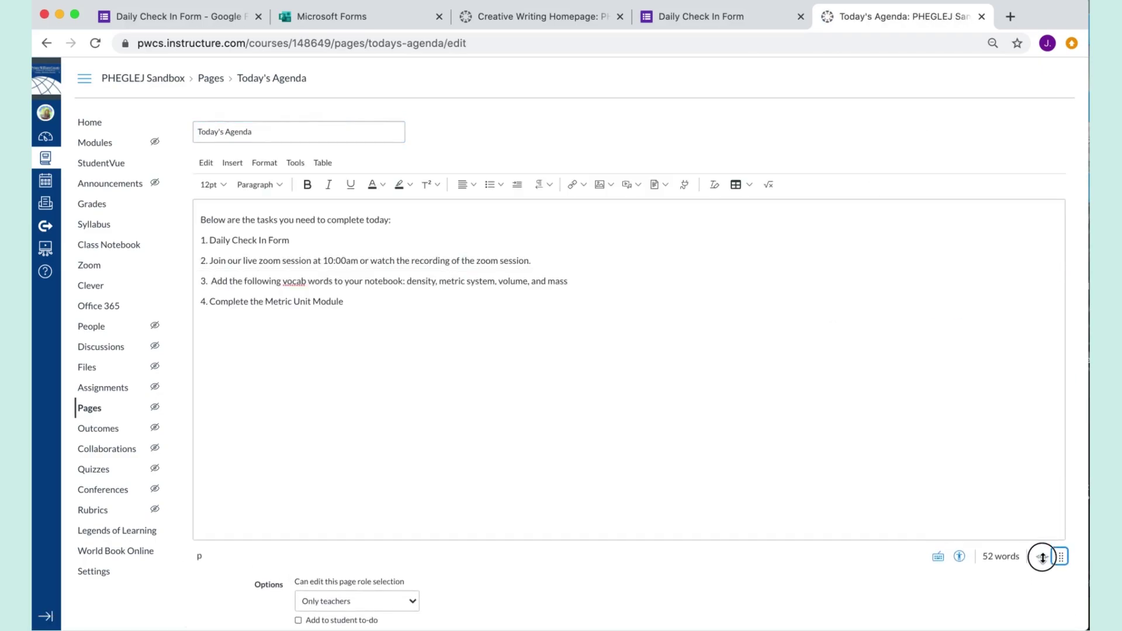
- Copy the Daily Check In Form's iframe embed code from the Microsoft Forms Share panel
left_click(369, 17)
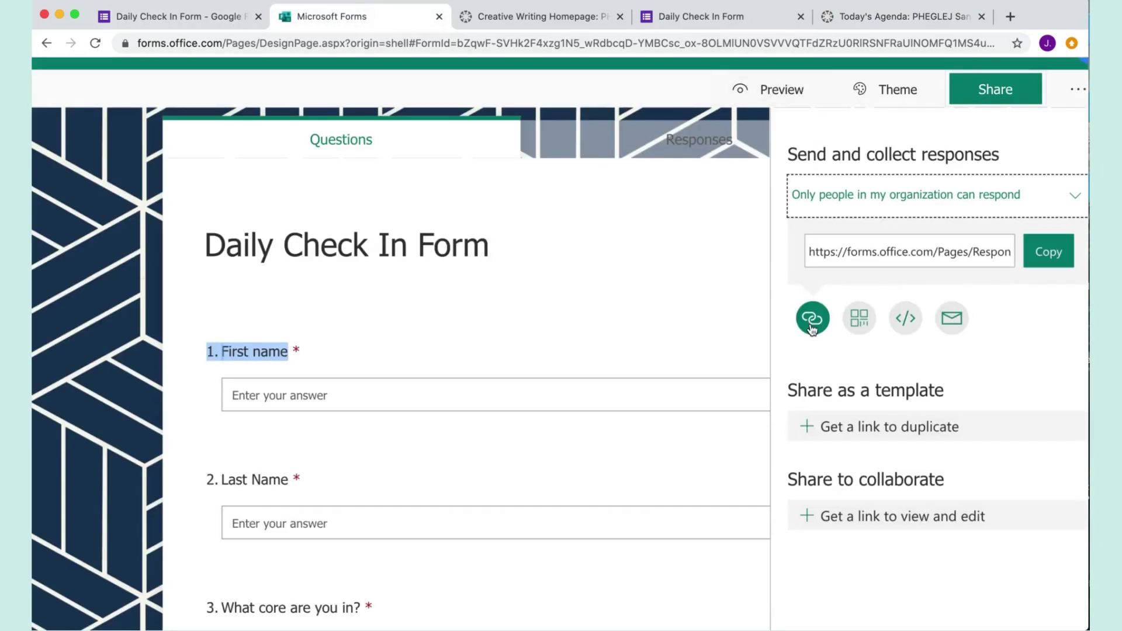
scroll(905, 319, "up", 3)
scroll(906, 319, "down", 3)
left_click(906, 320)
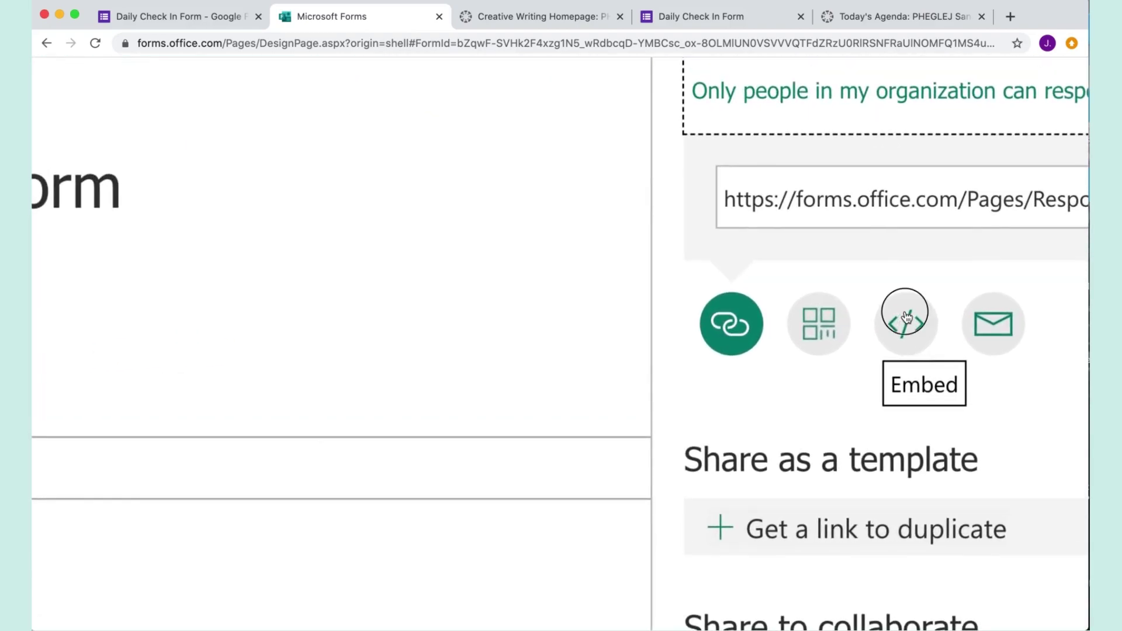
scroll(905, 316, "down", 3)
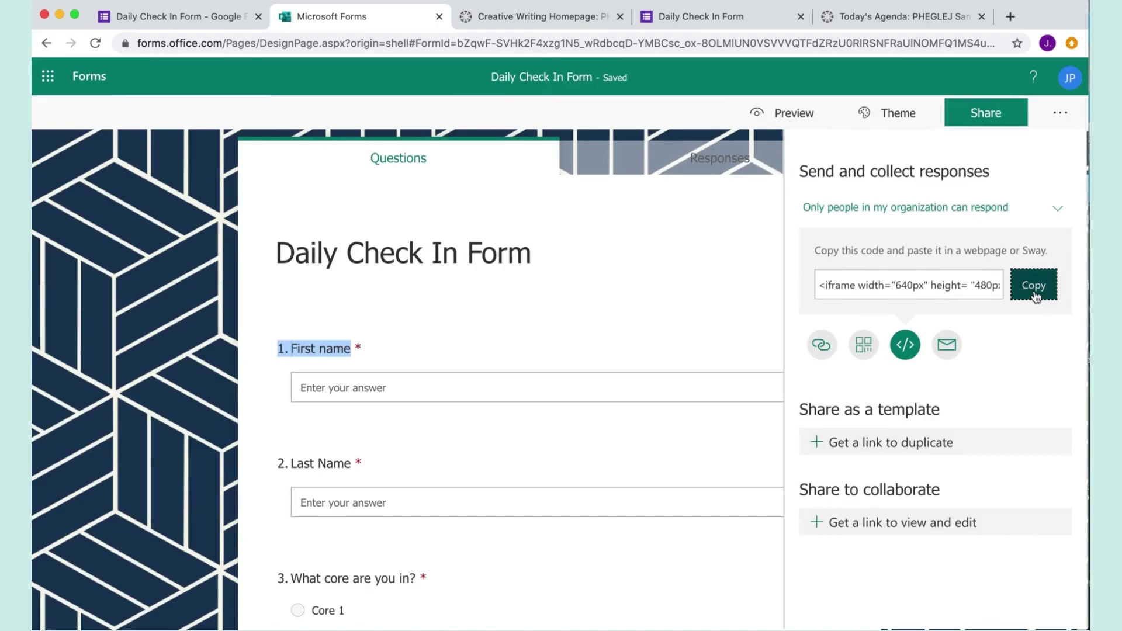
left_click(1007, 258)
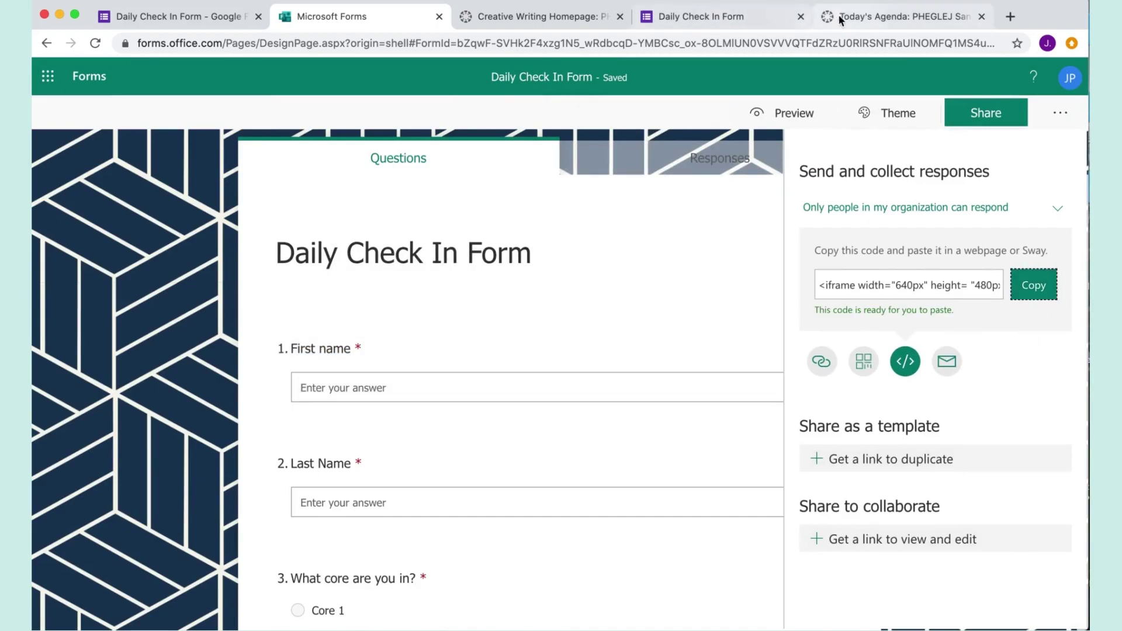
left_click(872, 18)
- Add a new line below item 1 and insert the pasted iframe code there through Media > Embed
left_click(423, 238)
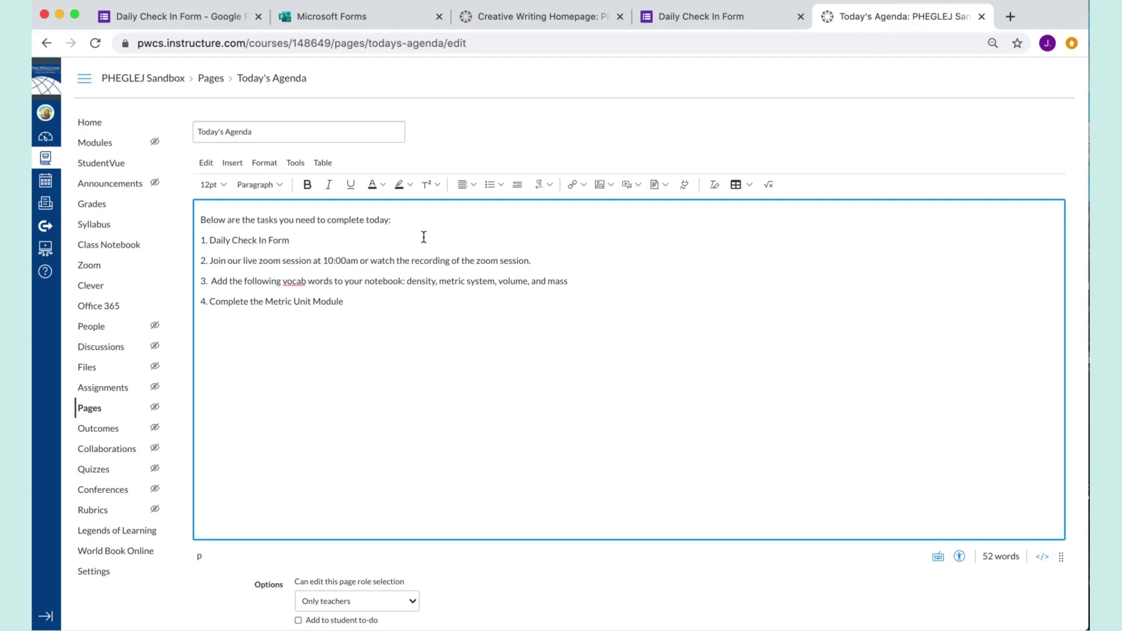
key("Return")
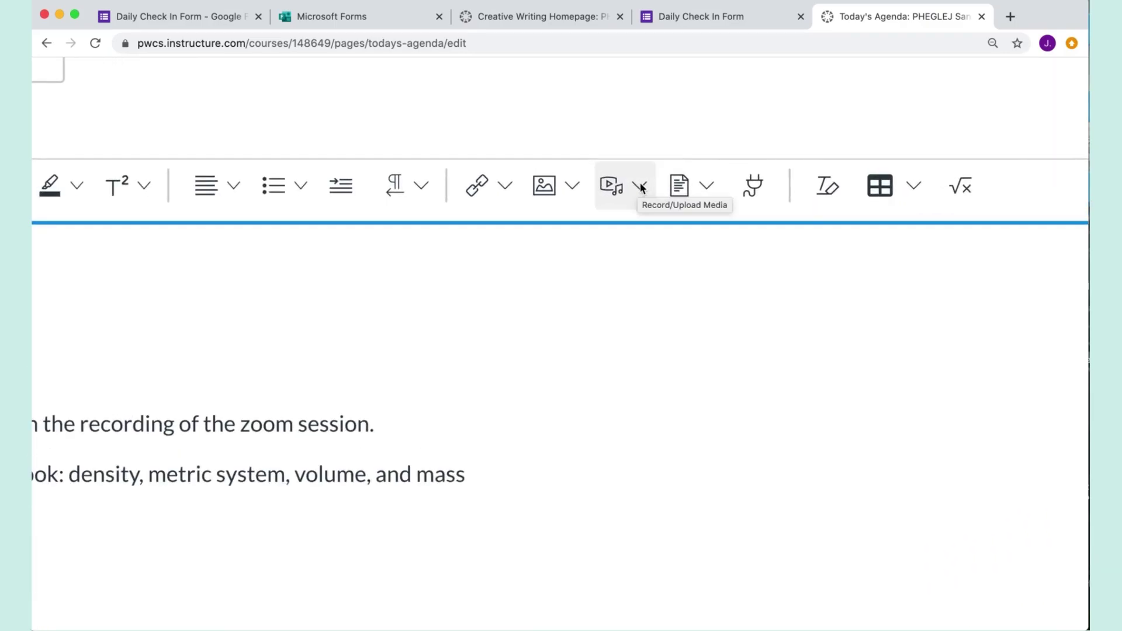
left_click(641, 187)
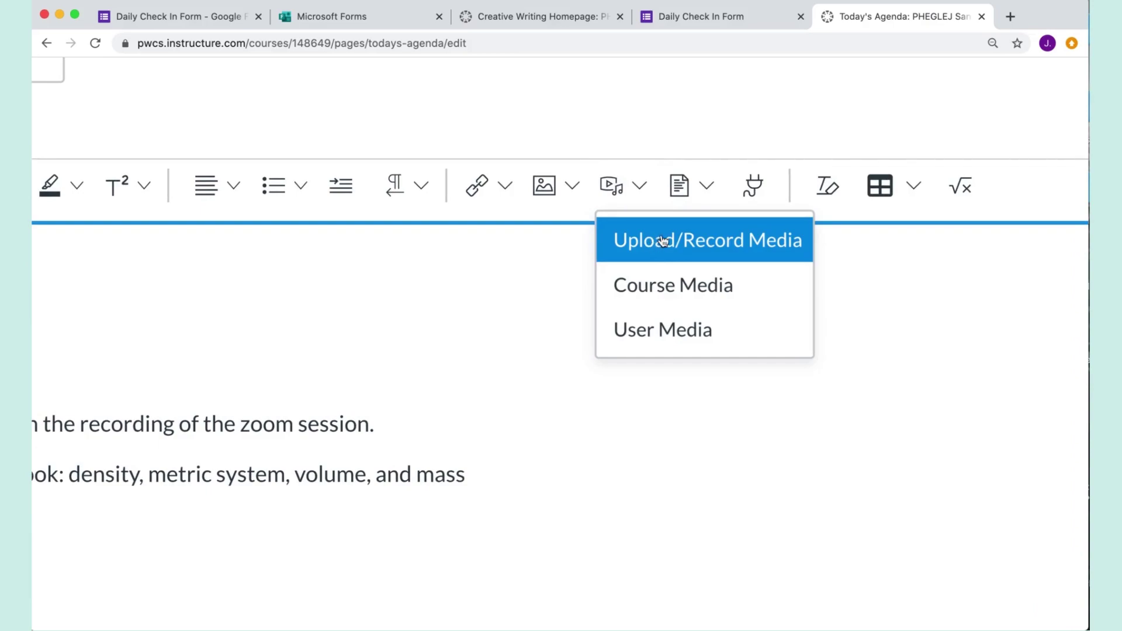
left_click(807, 246)
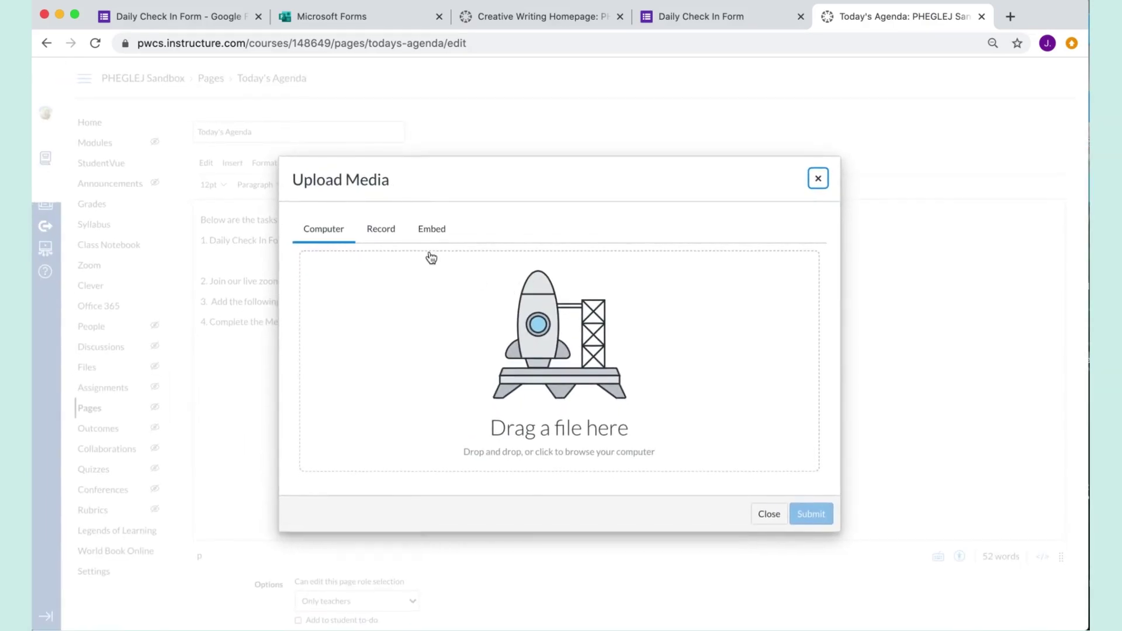
left_click(437, 229)
left_click(395, 380)
key("super+v")
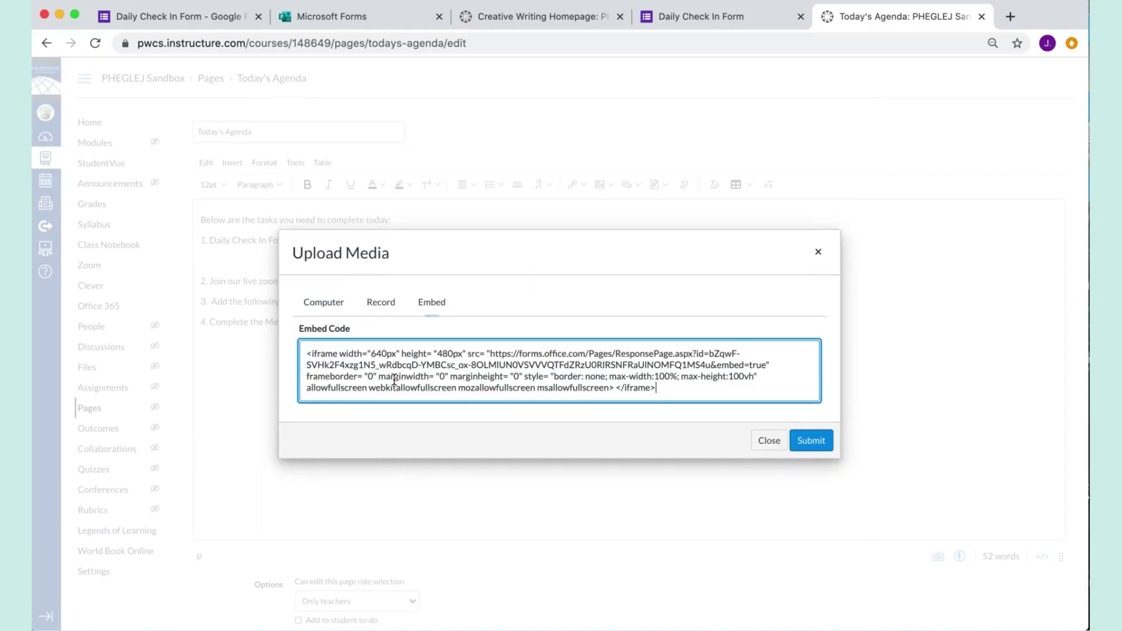
left_click(824, 447)
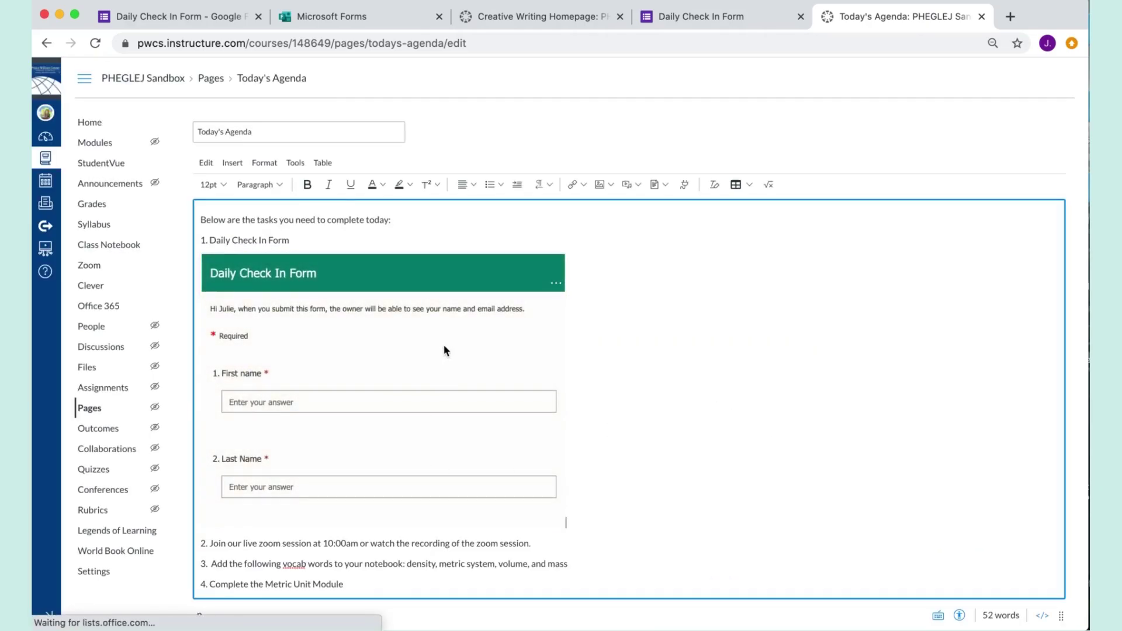
scroll(444, 345, "down", 3)
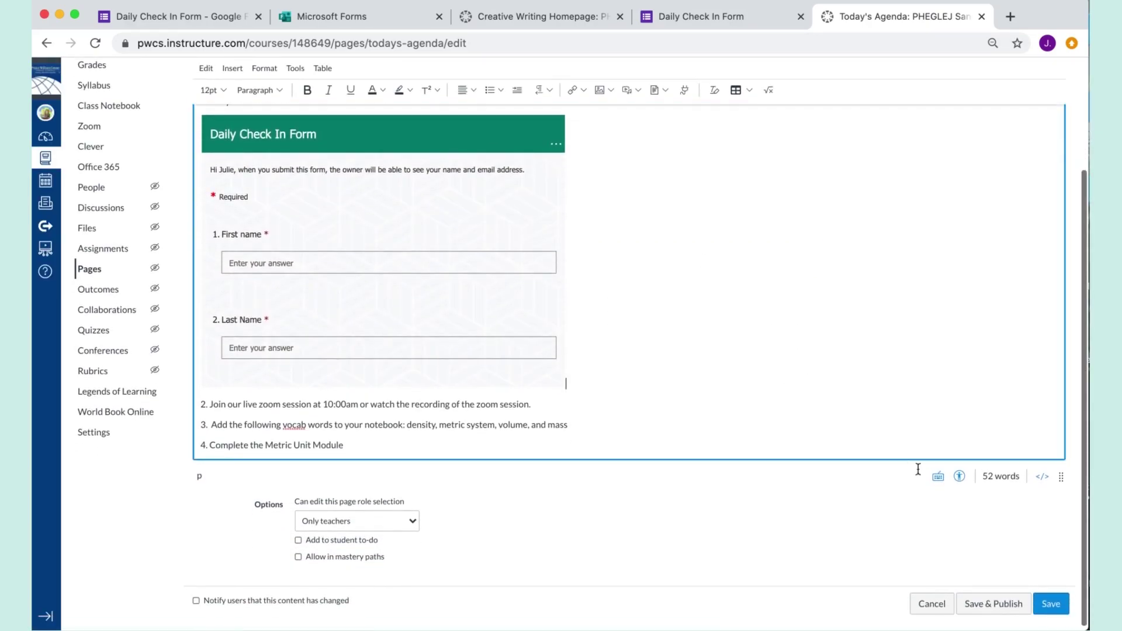
- Save Today's Agenda and test the embedded form by typing into its First and Last Name fields
left_click(1038, 598)
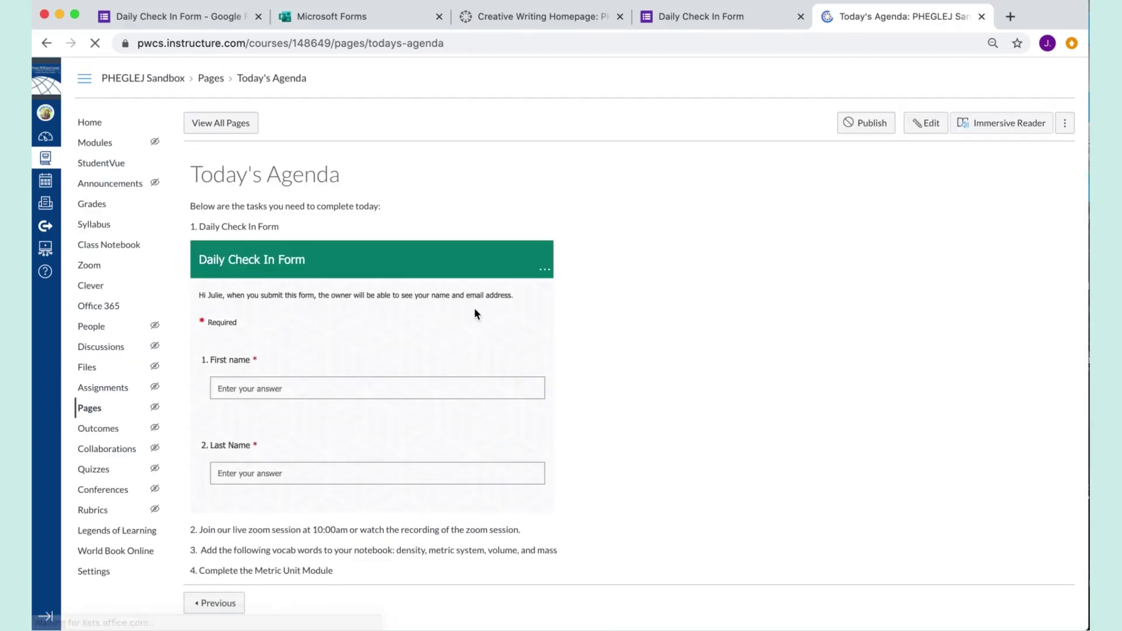
scroll(328, 330, "down", 1)
left_click(316, 341)
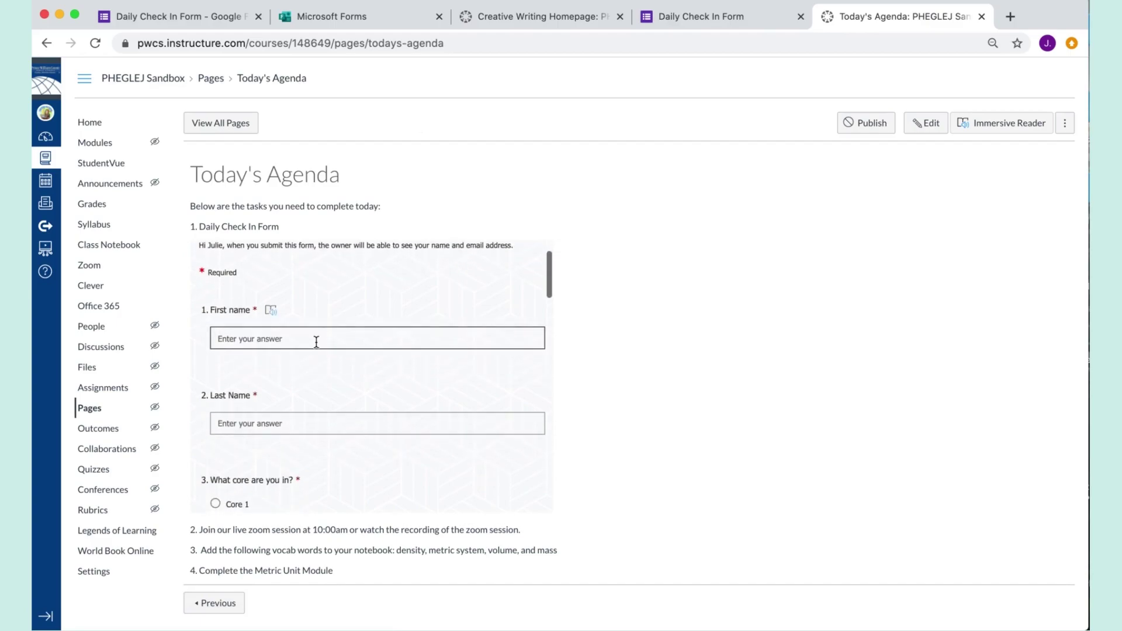
type("Ms.")
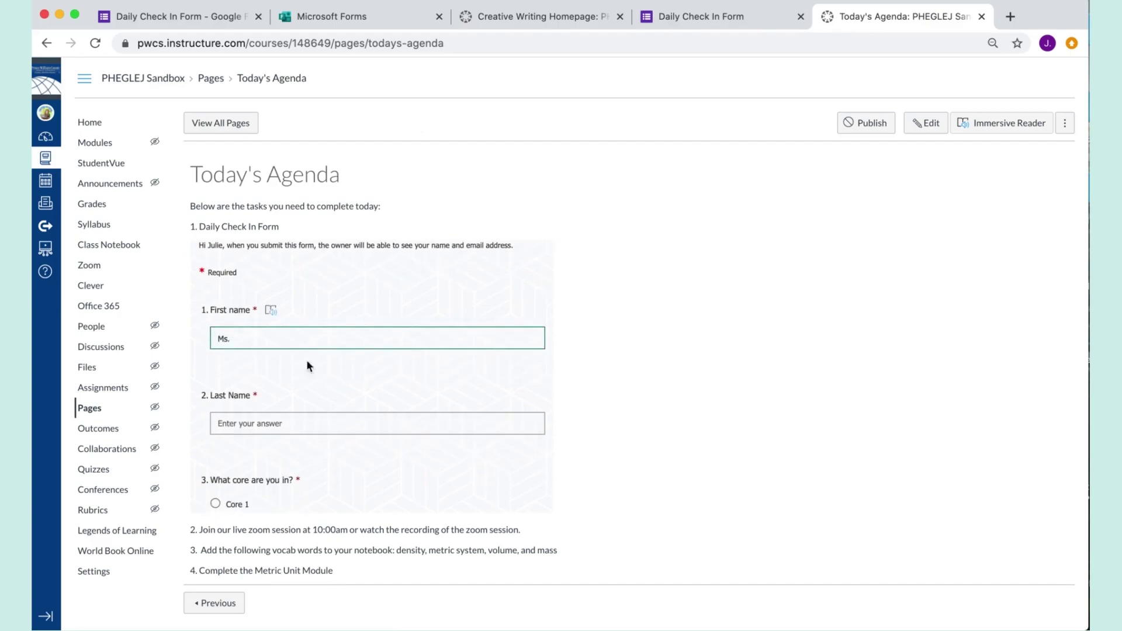
left_click(304, 420)
type("Phegley")
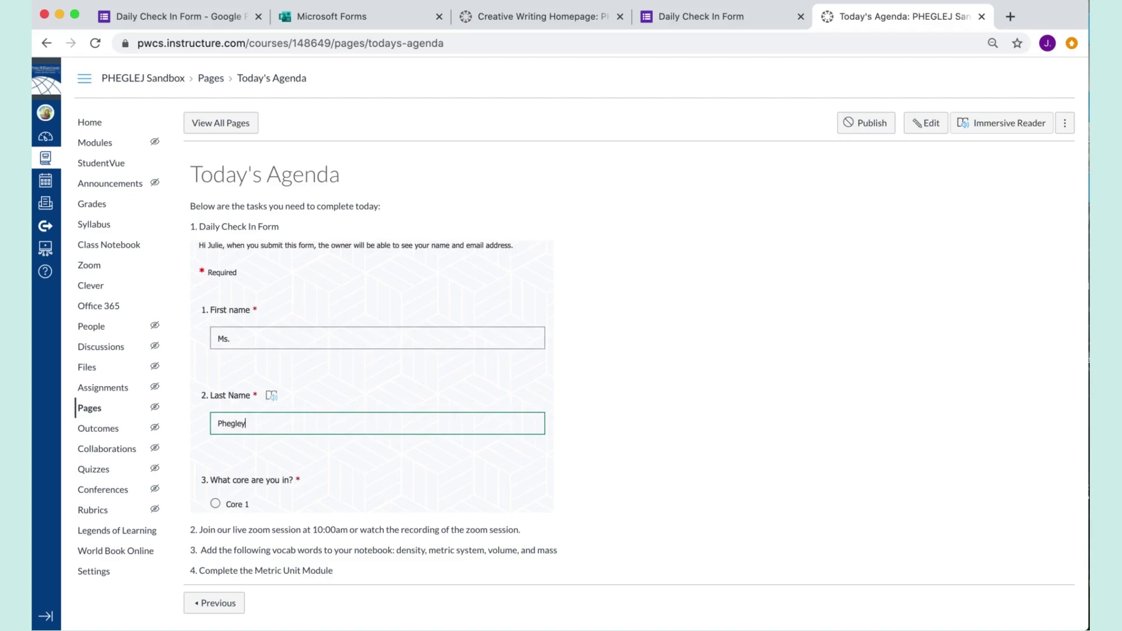
scroll(377, 377, "down", 10)
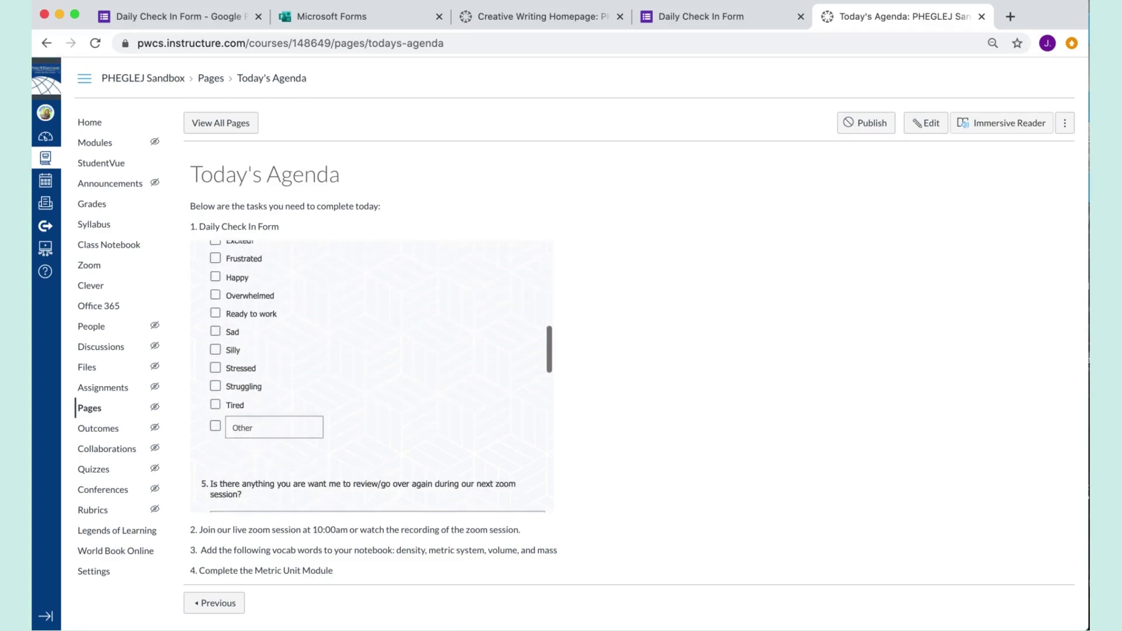
scroll(377, 377, "down", 8)
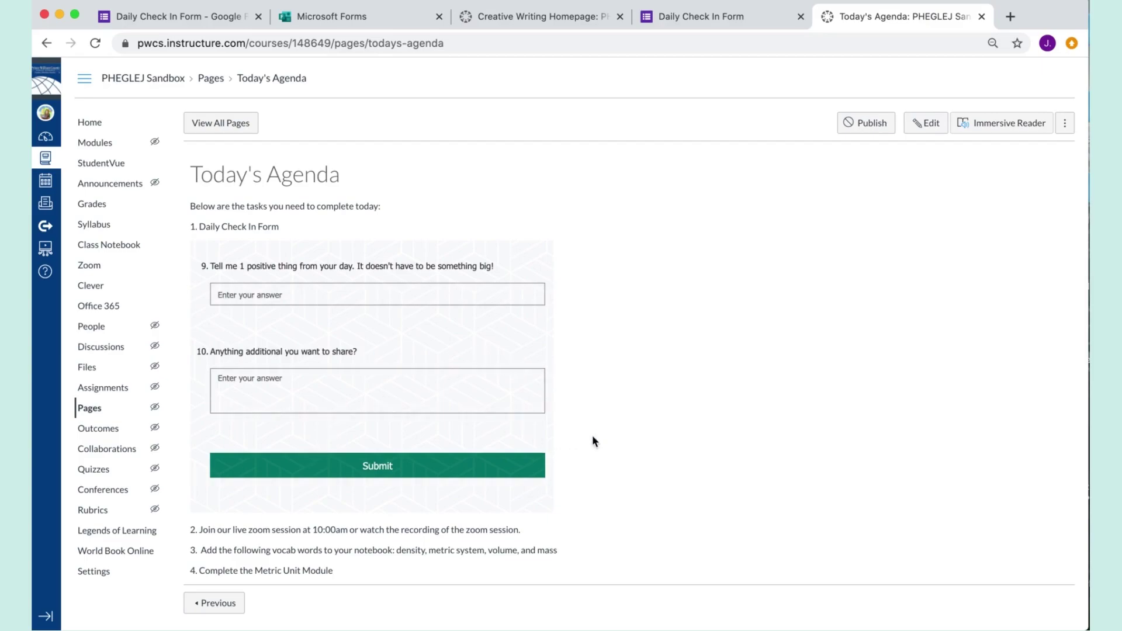
left_click(301, 18)
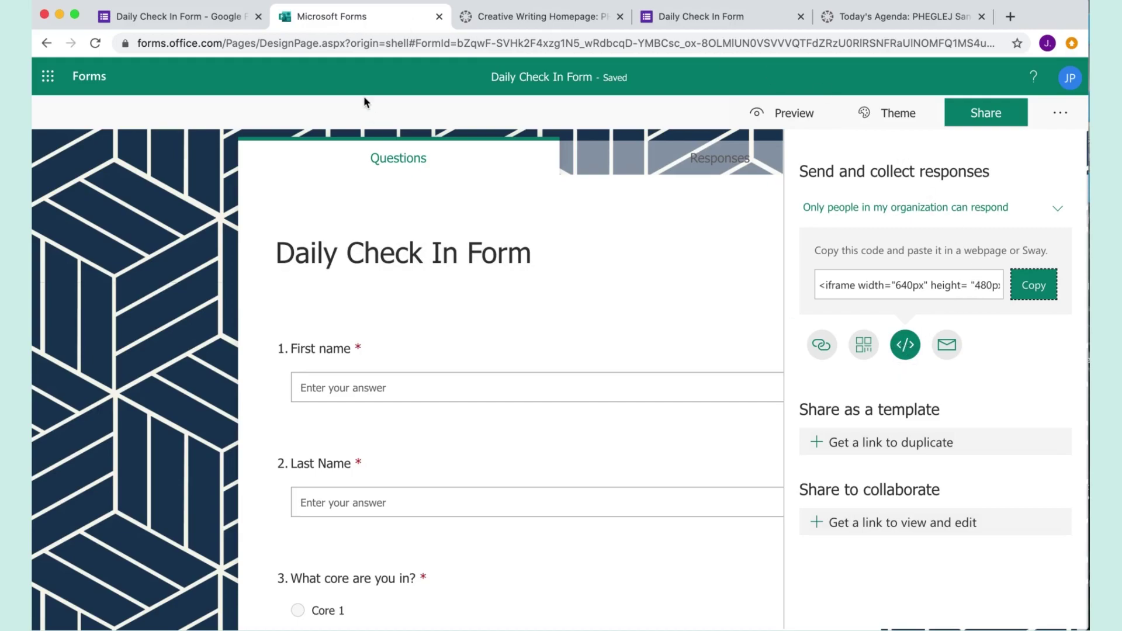
- Show and select the Google Form's 640×789 px embed HTML code
left_click(178, 16)
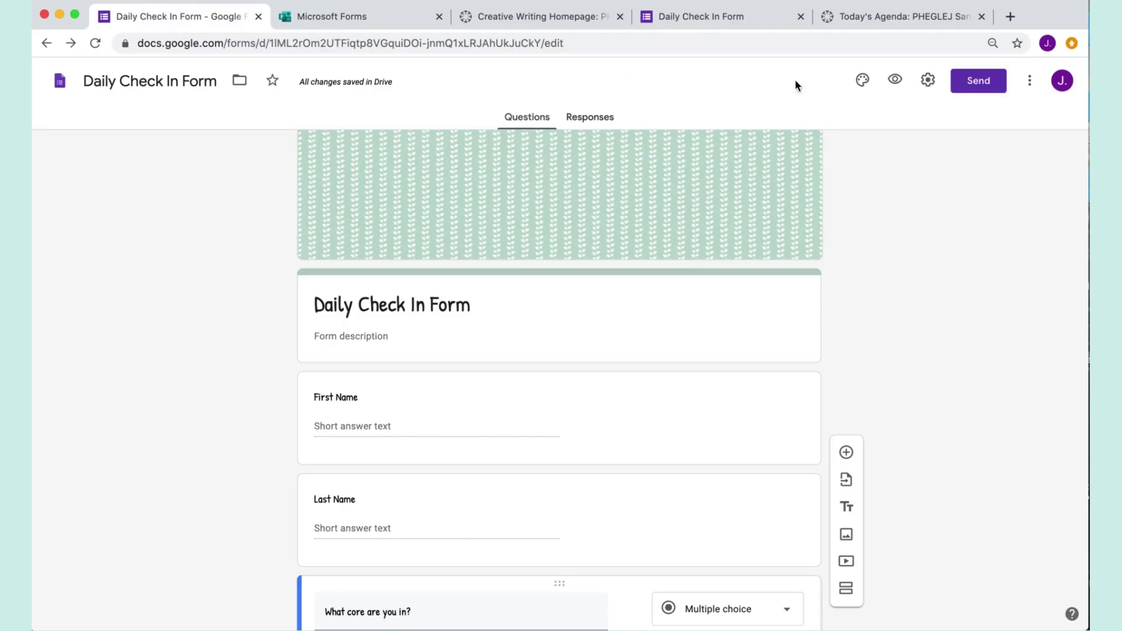
left_click(982, 80)
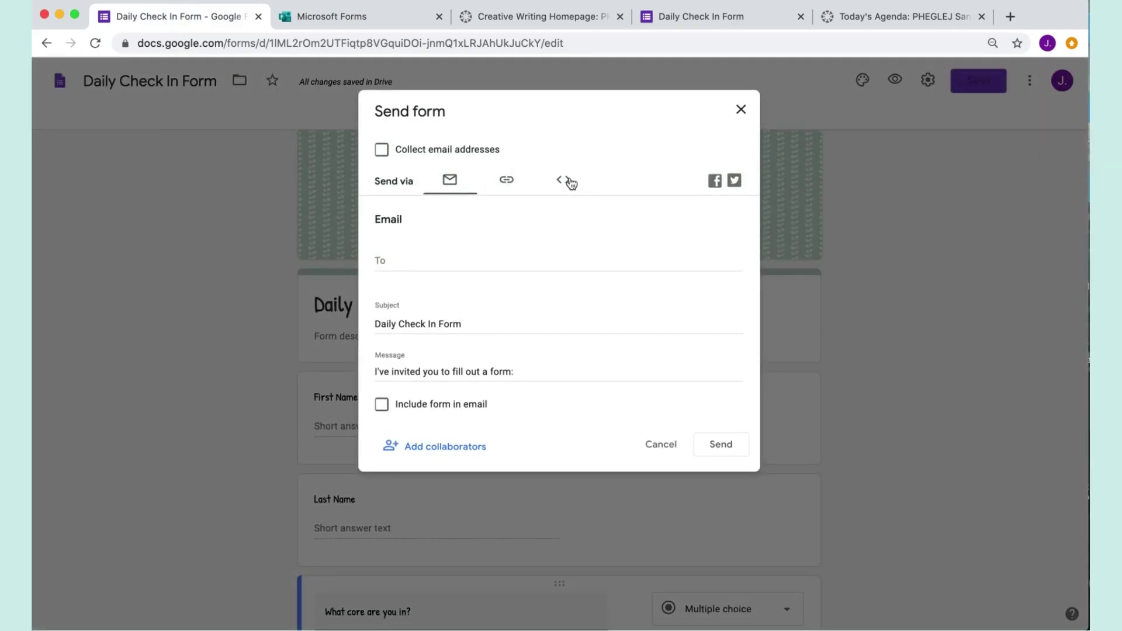
scroll(571, 183, "up", 5)
left_click(565, 184)
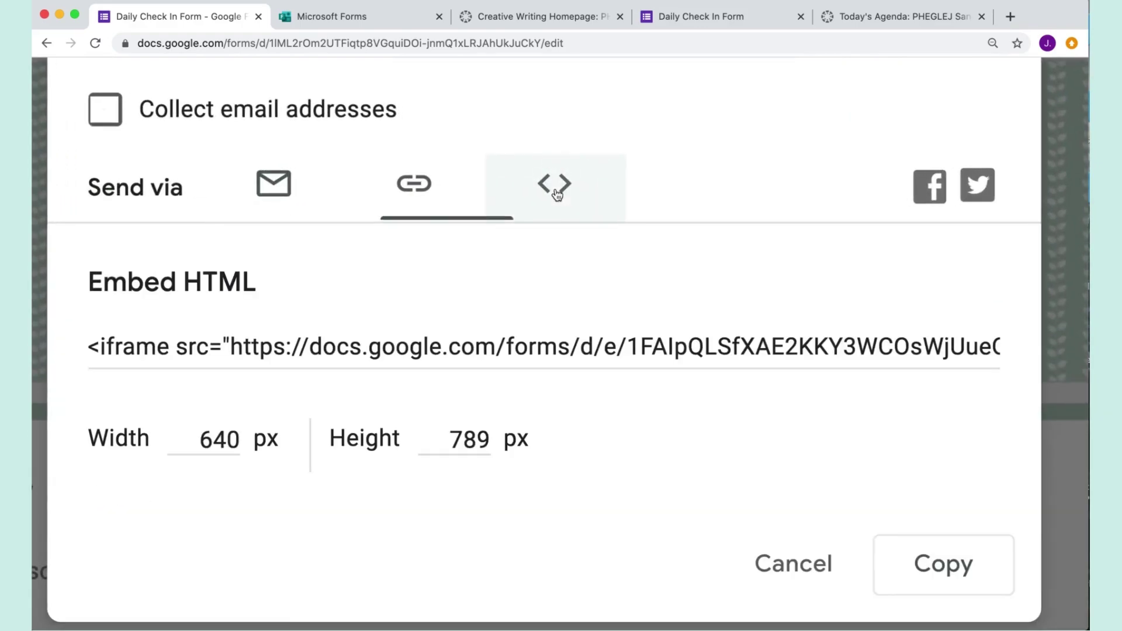
scroll(557, 195, "down", 5)
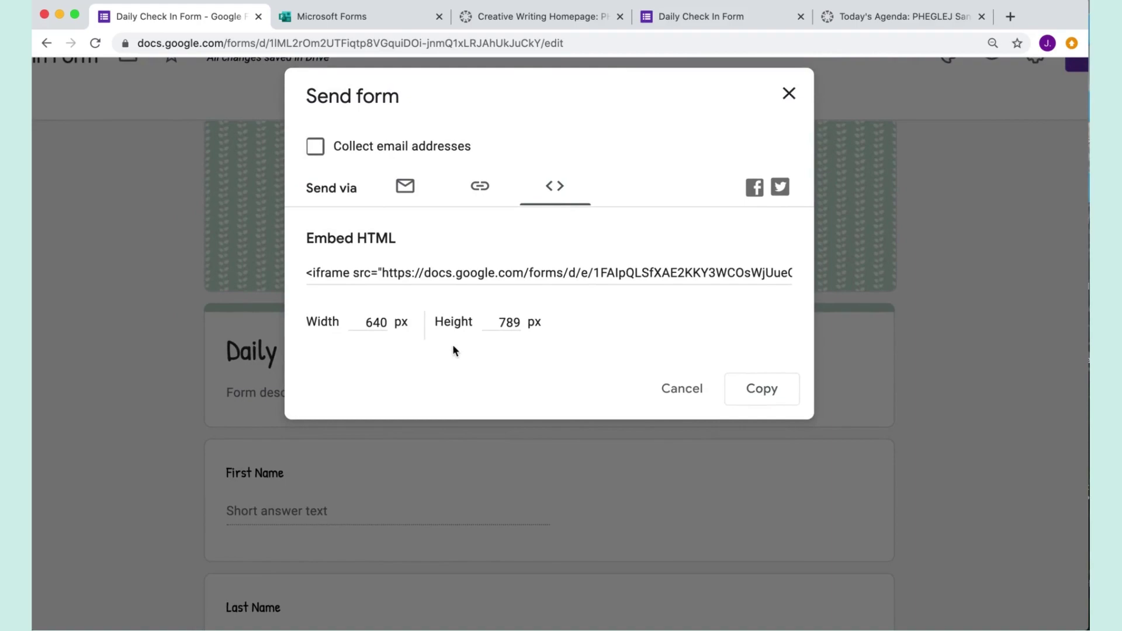
left_click(527, 274)
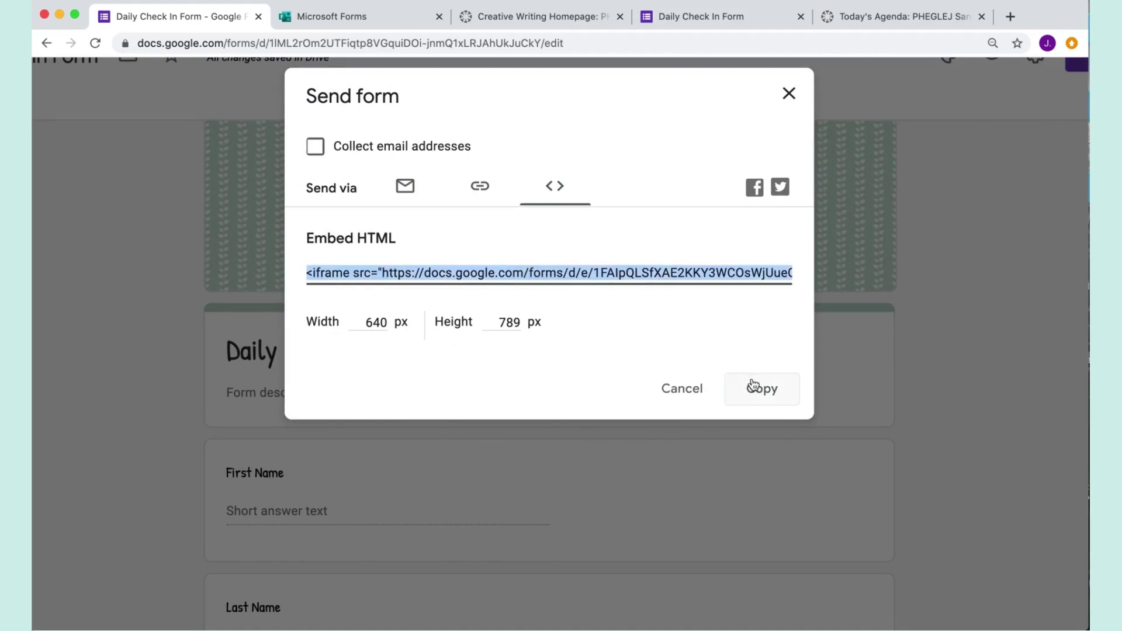
- Return to the saved Today's Agenda page and review it
left_click(859, 16)
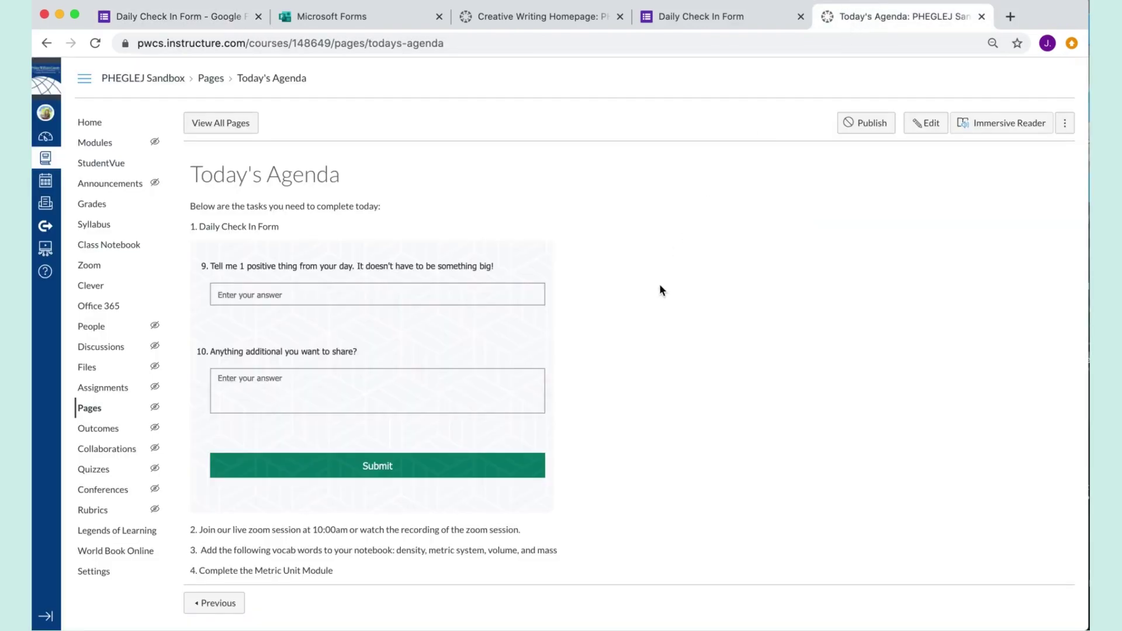
scroll(536, 321, "down", 2)
scroll(535, 320, "up", 6)
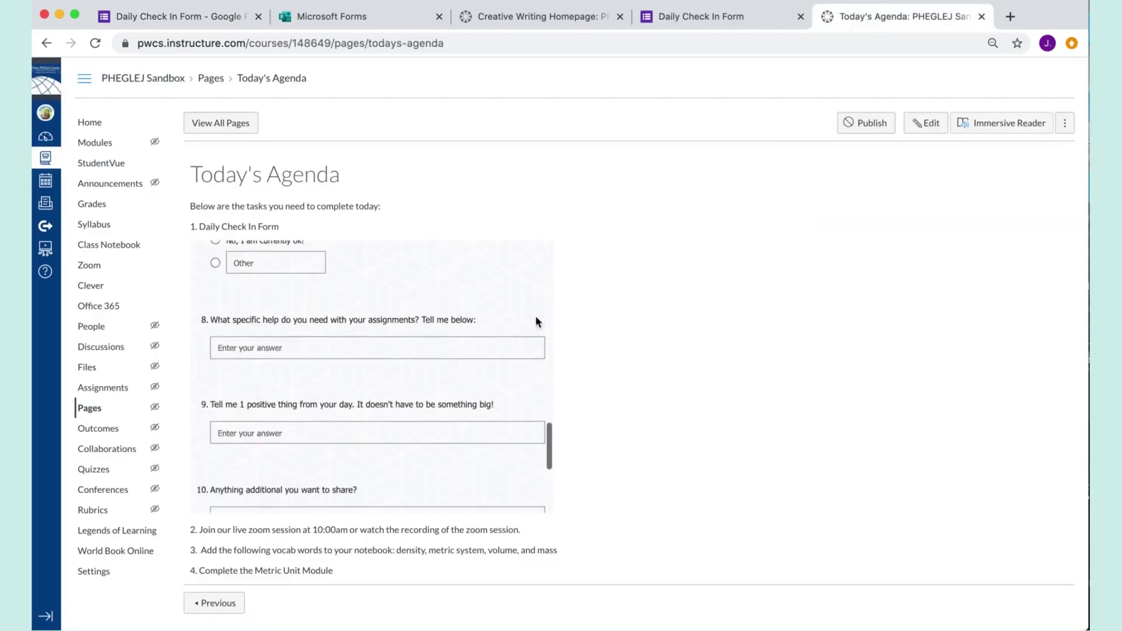
scroll(536, 318, "up", 10)
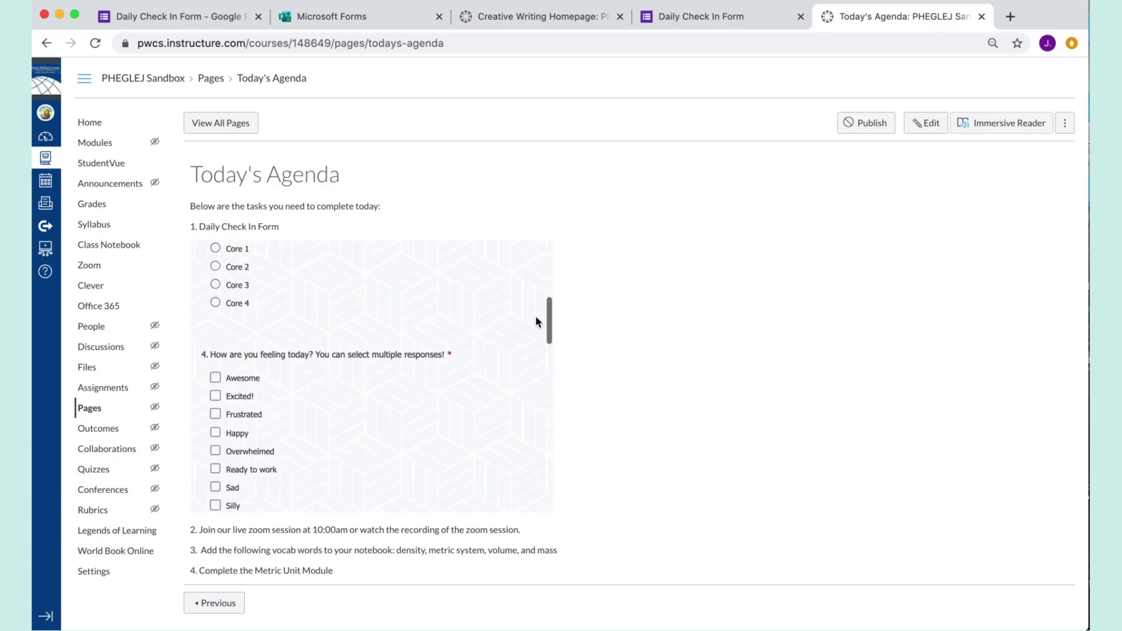